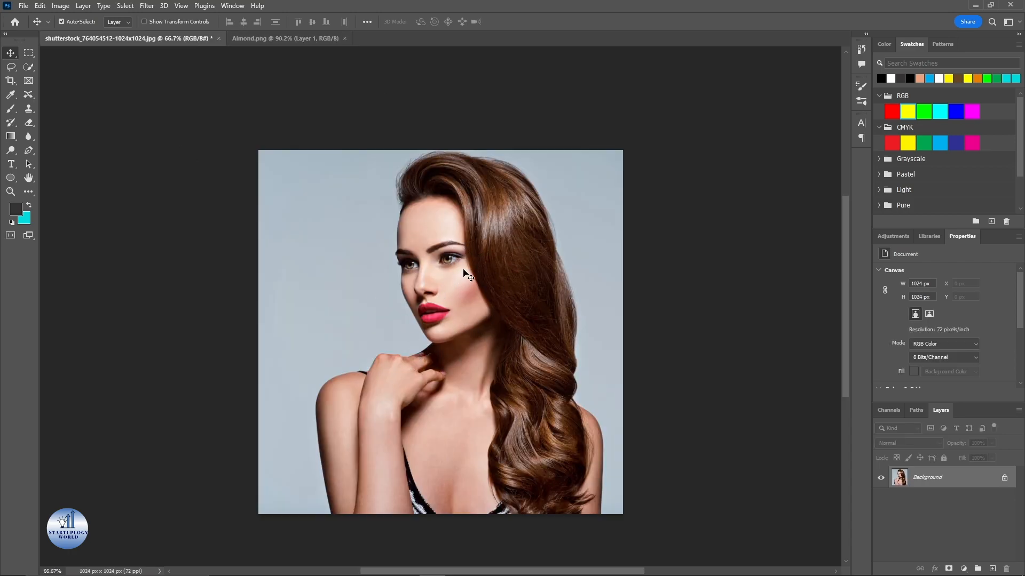
pyautogui.click(303, 38)
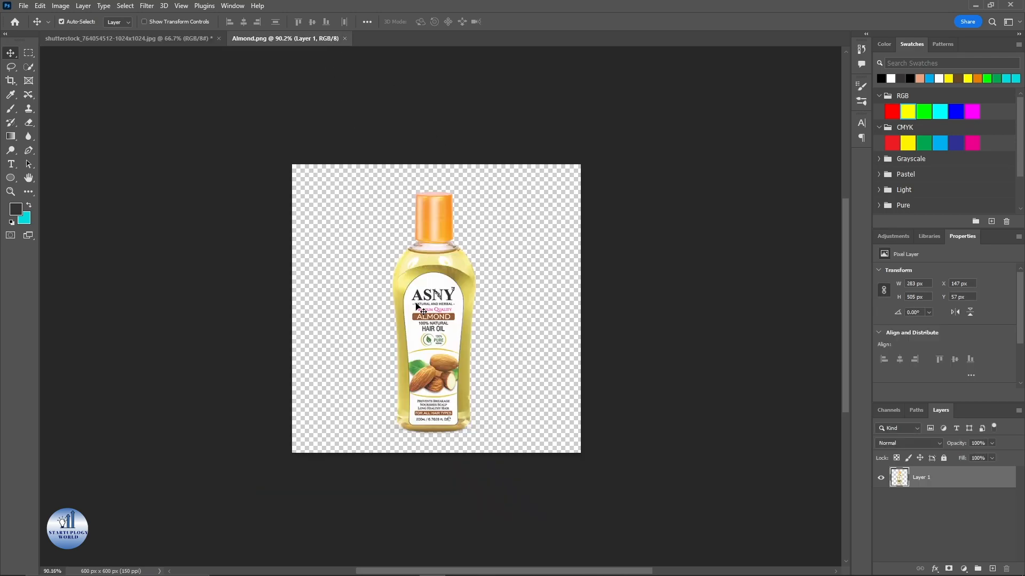
pyautogui.hotkey('ctrl', 'Tab')
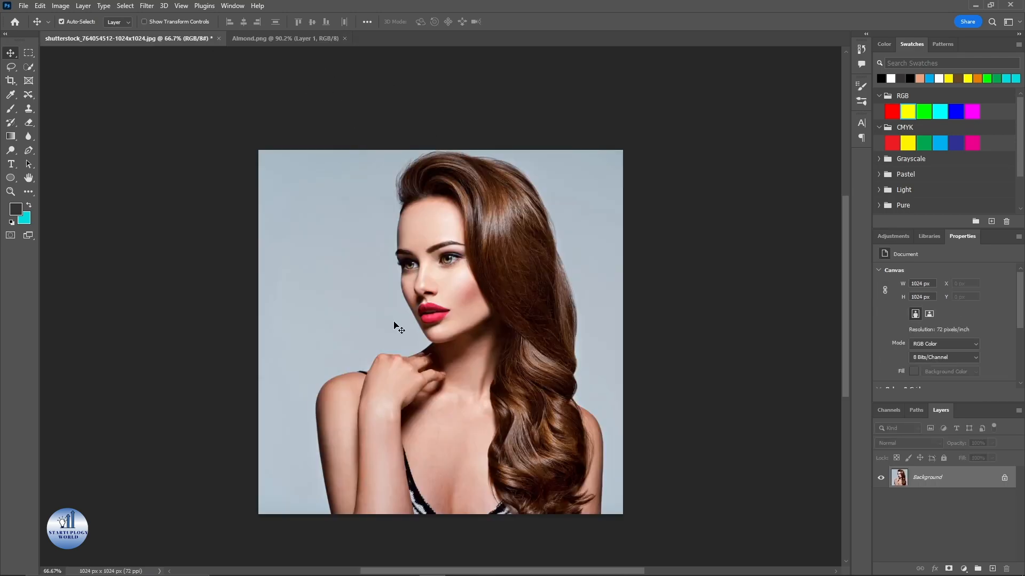
pyautogui.click(292, 39)
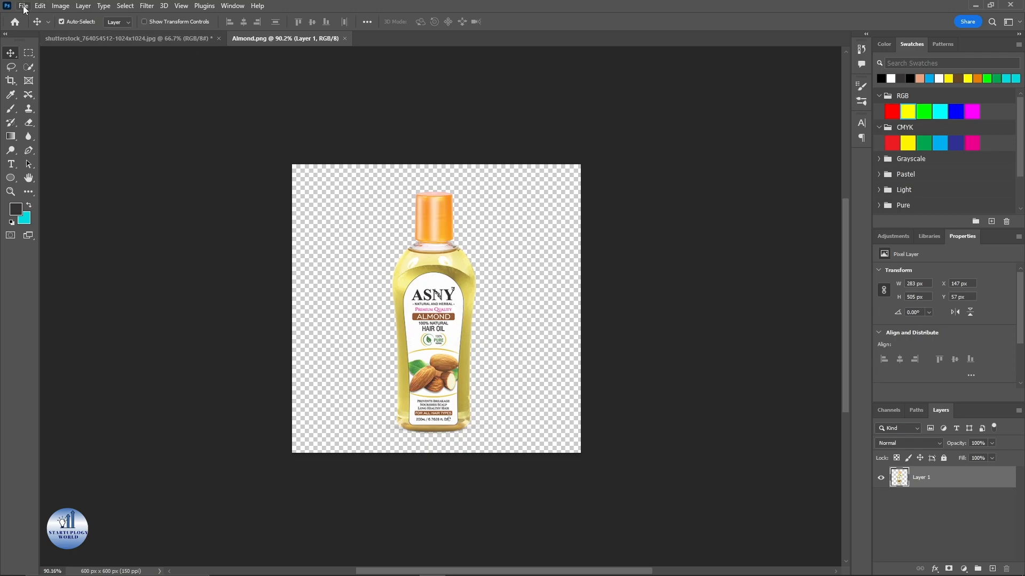
# Create a new 1920 x 1080 pixel document at 300 pixels/inch with a white background.
pyautogui.click(24, 6)
pyautogui.click(27, 26)
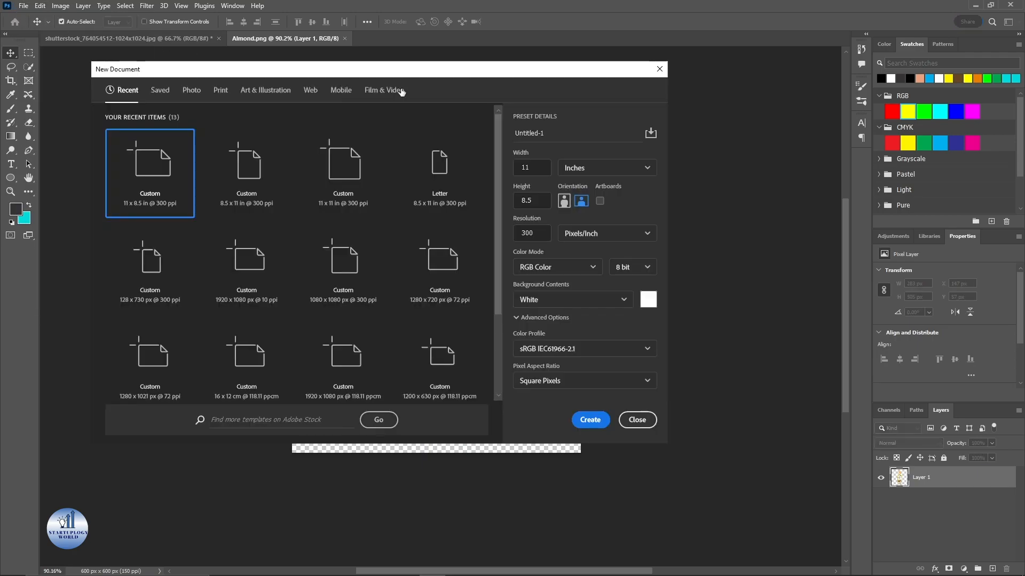
pyautogui.click(608, 167)
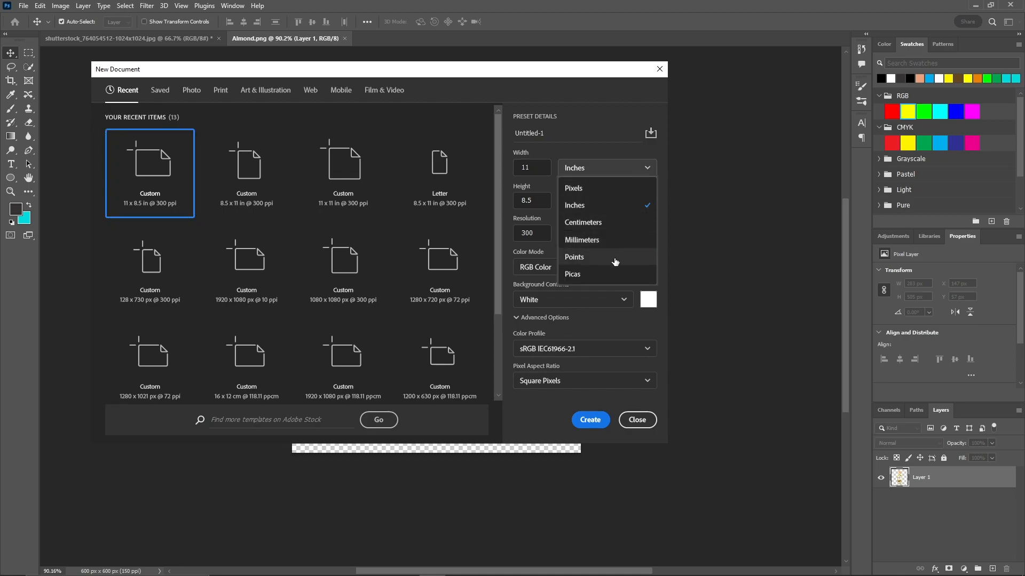
pyautogui.click(574, 188)
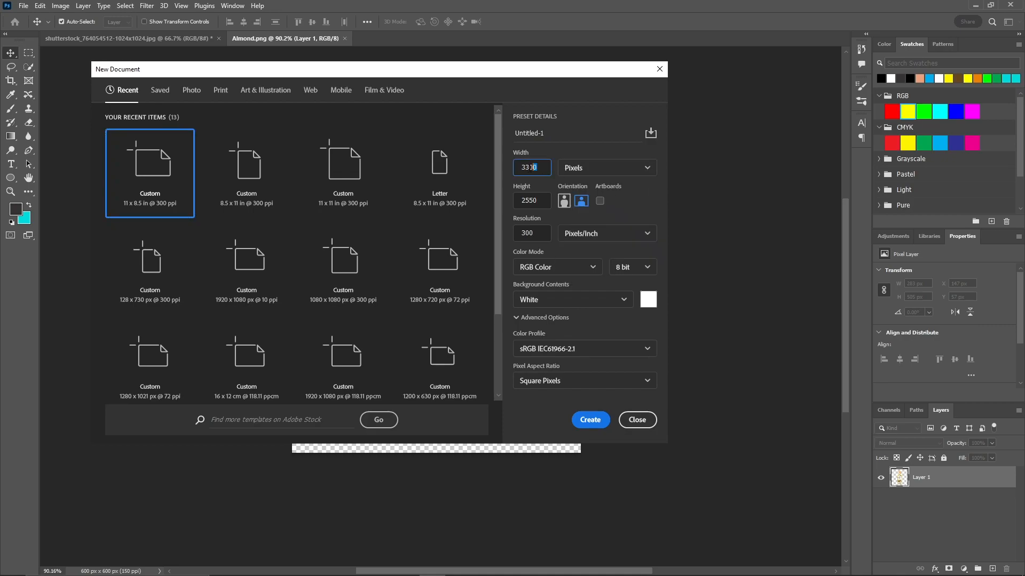
pyautogui.write('1920')
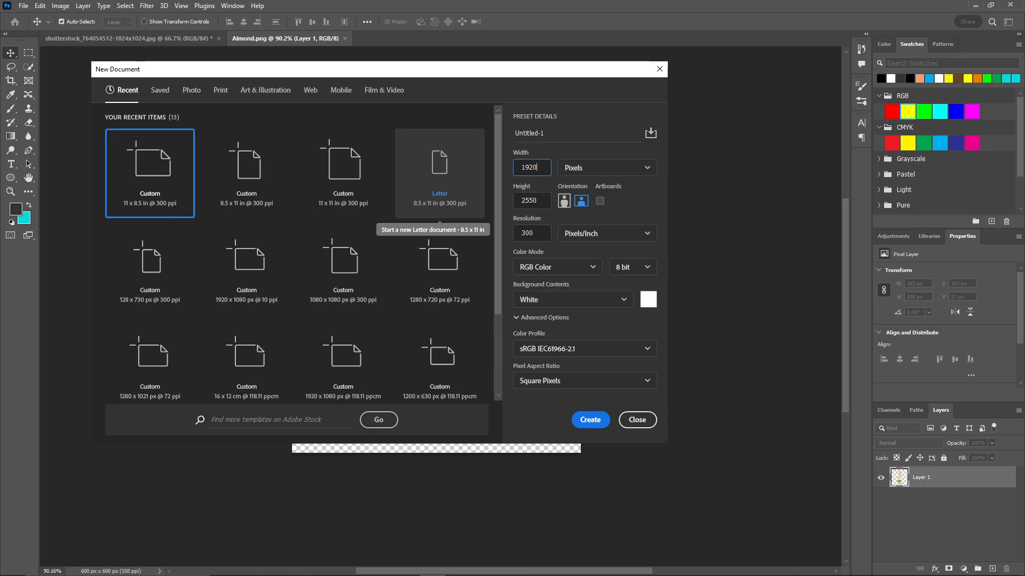
pyautogui.press('Tab')
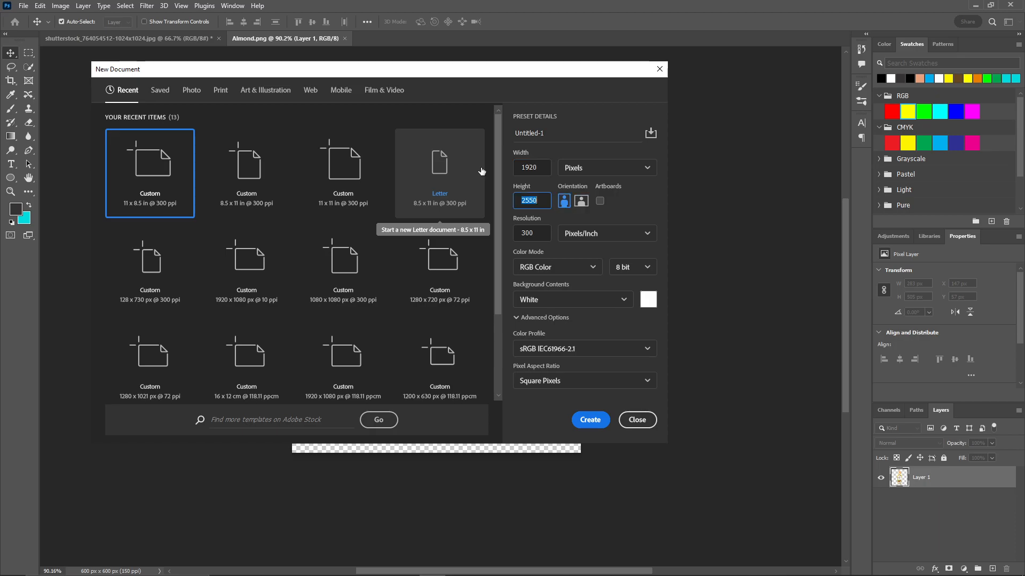
pyautogui.write('1080')
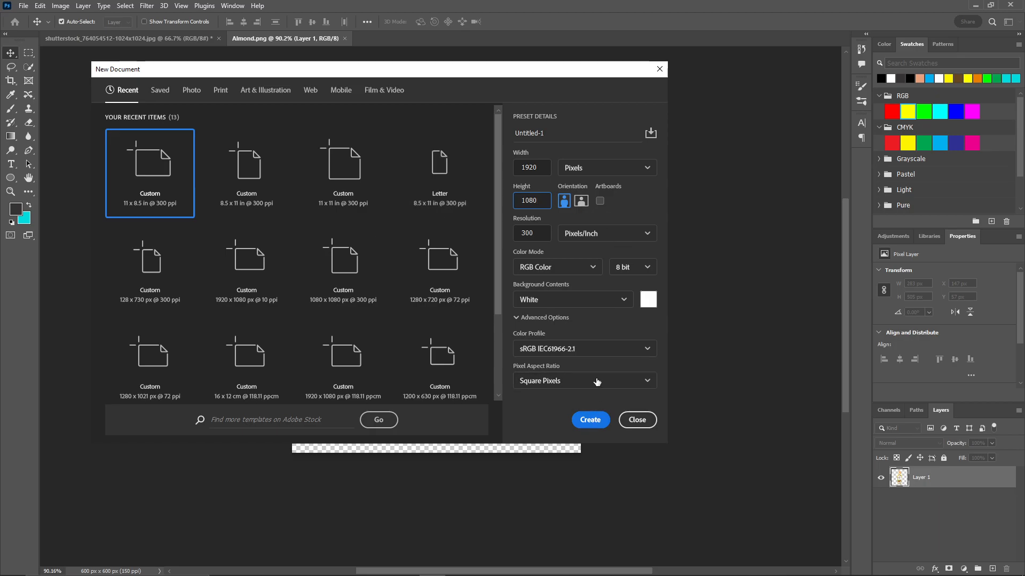
pyautogui.click(602, 420)
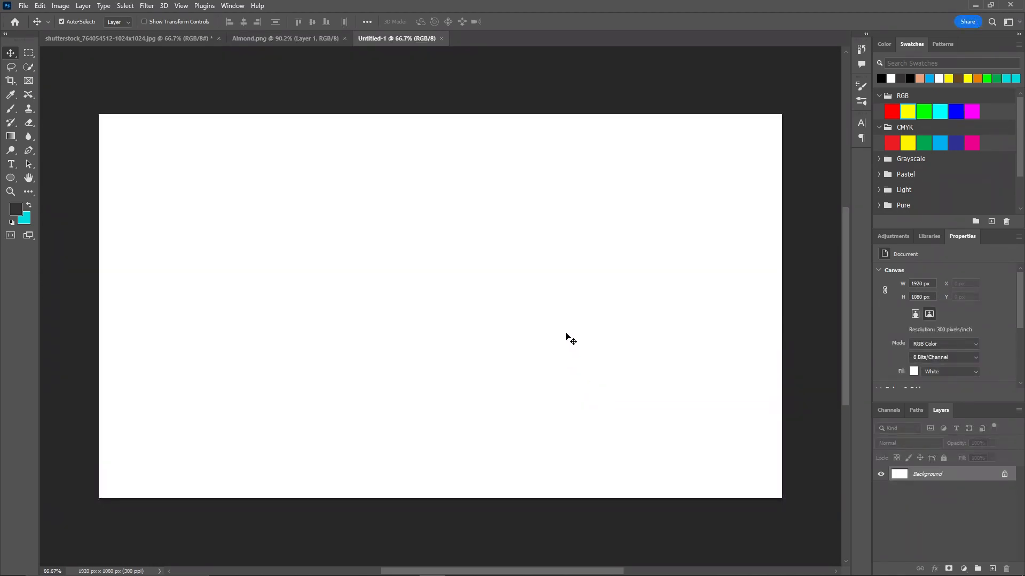
# Duplicate the Background layer of the shutterstock portrait and select the woman as the subject.
pyautogui.click(174, 40)
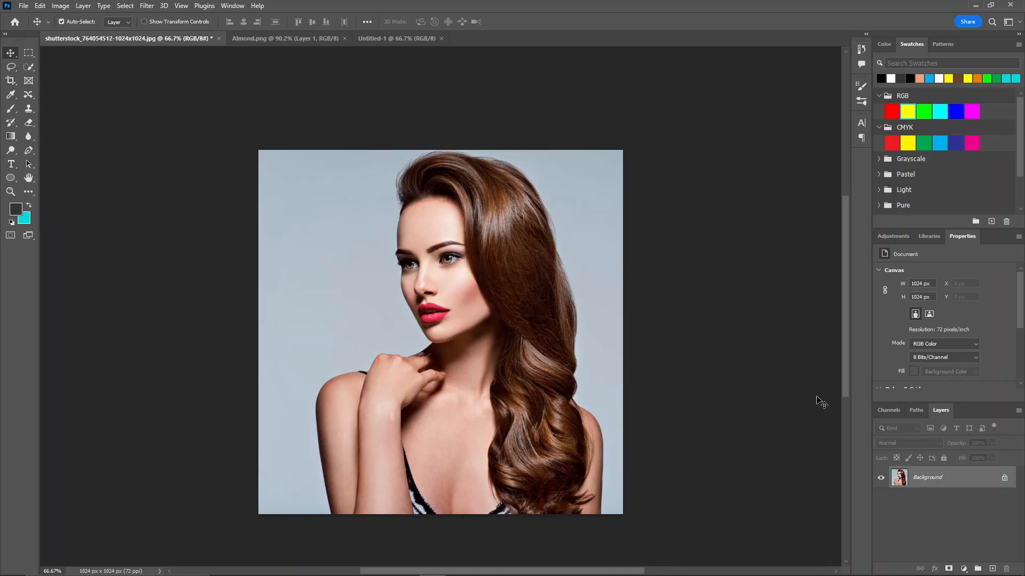
pyautogui.moveTo(955, 474); pyautogui.dragTo(992, 569)
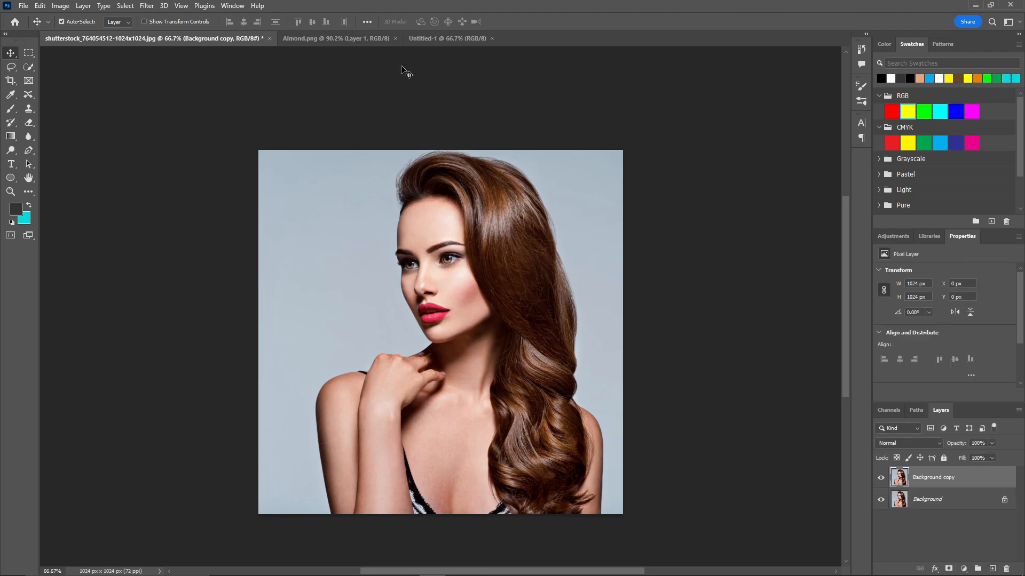
pyautogui.click(125, 6)
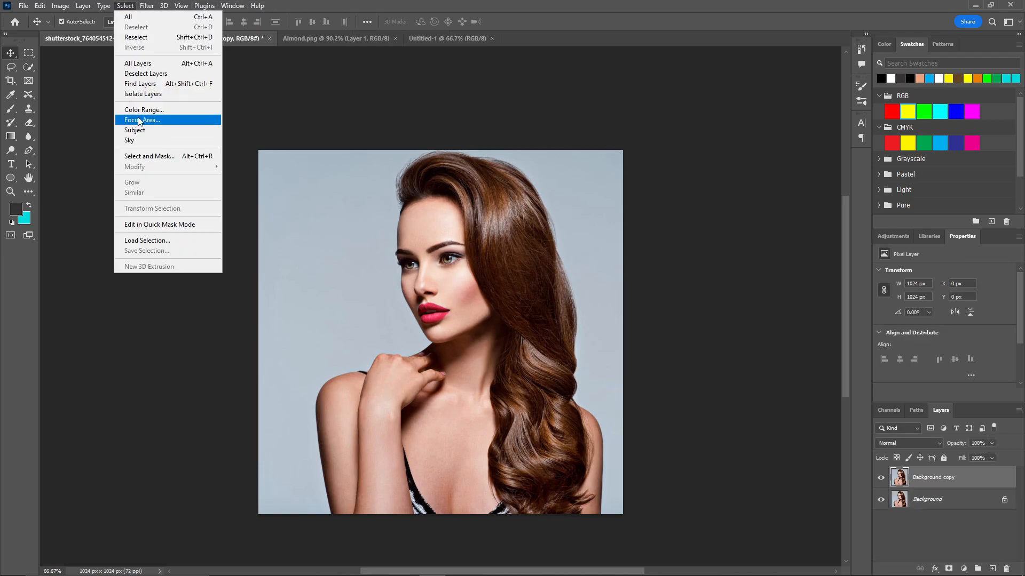
pyautogui.click(138, 141)
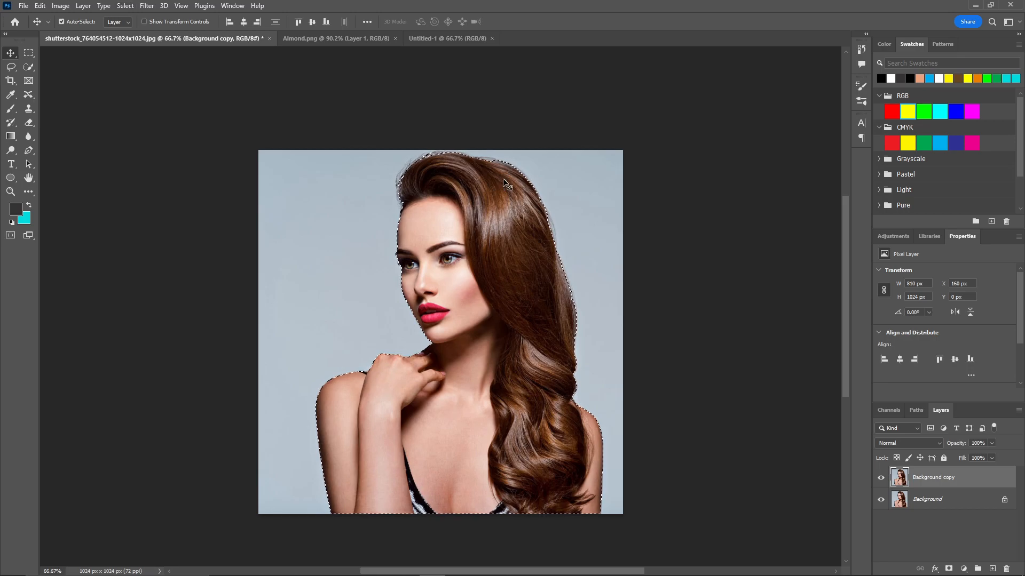
# Mask the duplicated portrait layer with the selection and apply the layer mask to cut out the woman.
pyautogui.click(948, 570)
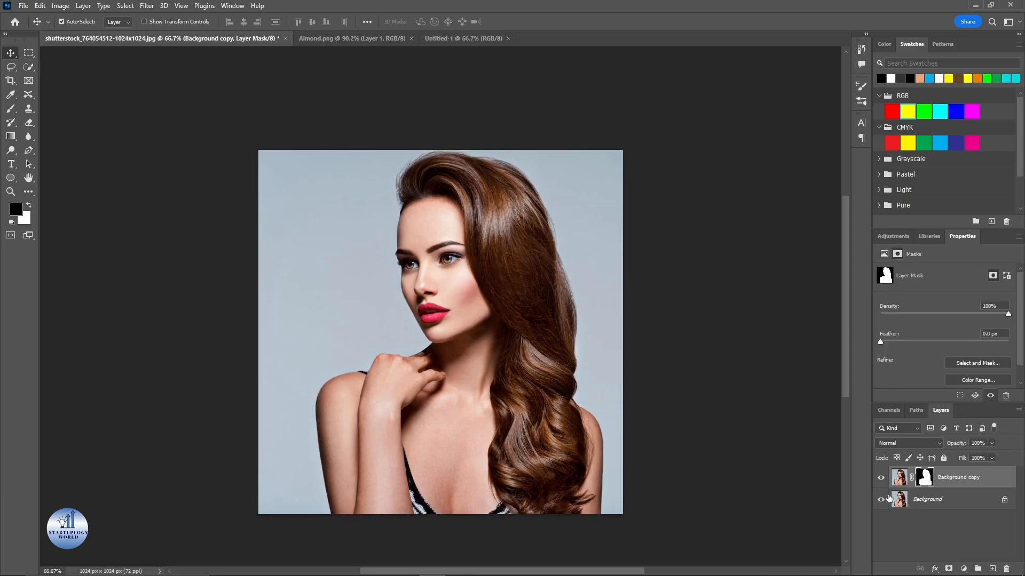
pyautogui.rightClick(912, 482)
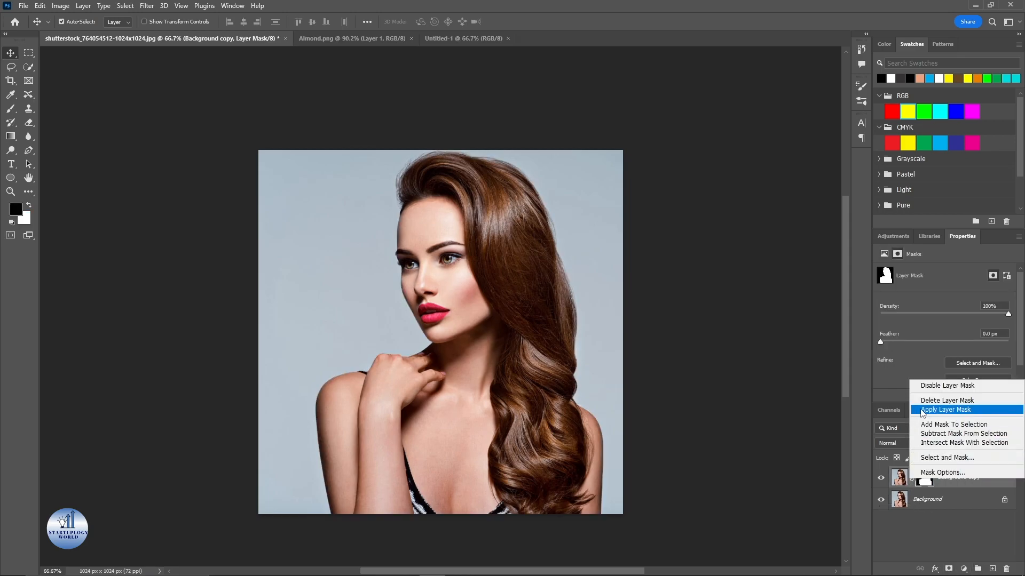
pyautogui.click(919, 414)
pyautogui.click(881, 499)
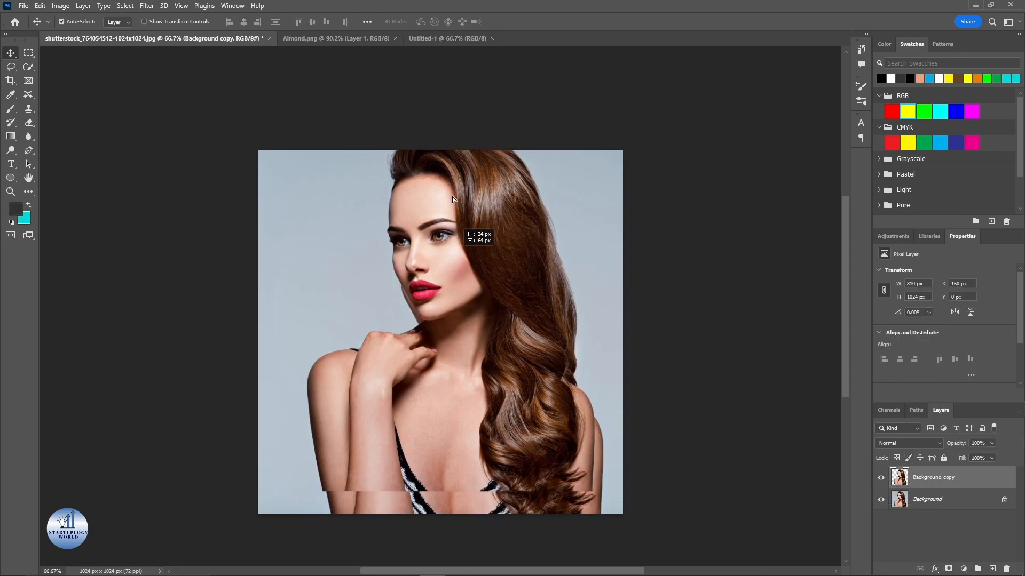
# Bring the cut-out woman into Untitled-1 and place her on the right half of the canvas, flush with its bottom edge.
pyautogui.moveTo(445, 38); pyautogui.dragTo(558, 331)
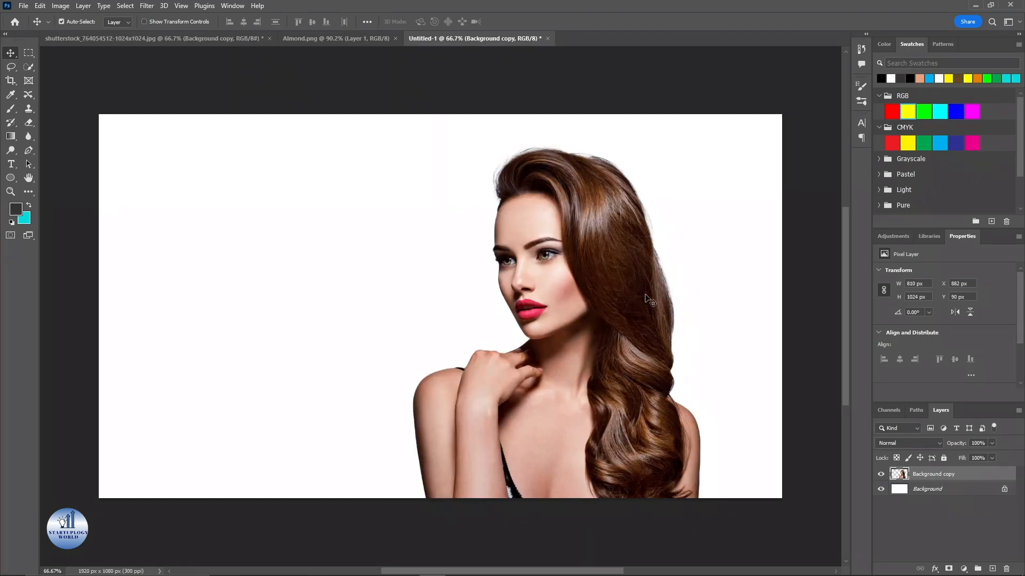
pyautogui.moveTo(687, 277); pyautogui.dragTo(580, 247)
pyautogui.moveTo(532, 279); pyautogui.dragTo(549, 286)
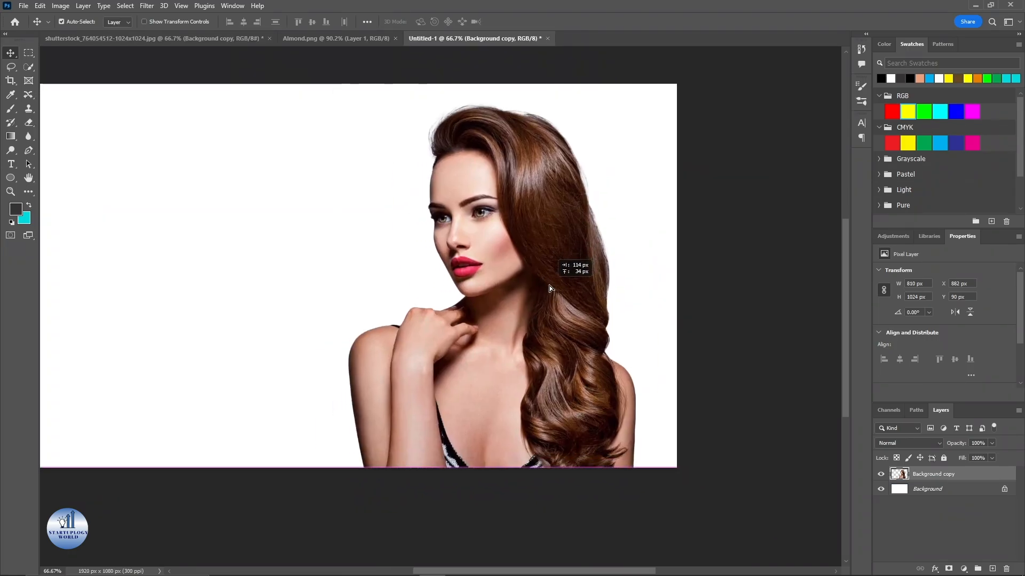
# Bring the Almond.png bottle into Untitled-1, scale it to 120.92% and place it on the canvas's left half.
pyautogui.scroll(-1, 373, 258)
pyautogui.moveTo(281, 243); pyautogui.dragTo(302, 340)
pyautogui.click(322, 42)
pyautogui.hotkey('ctrl', 't')
pyautogui.moveTo(344, 407); pyautogui.dragTo(361, 437)
pyautogui.moveTo(331, 365); pyautogui.dragTo(316, 358)
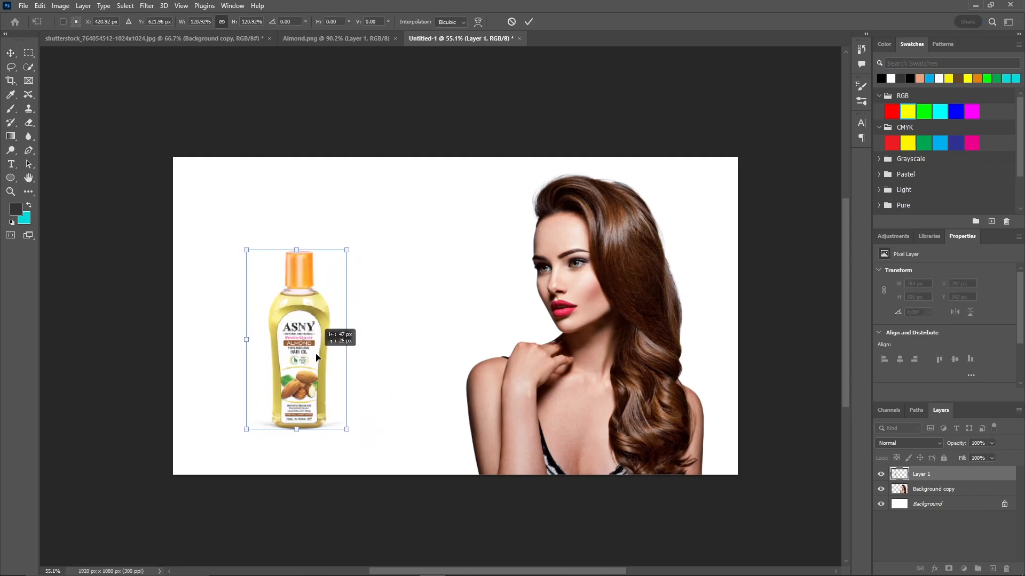
pyautogui.click(528, 22)
# Fine-tune the hair oil bottle's vertical position on the left half of the canvas, moving it slightly lower.
pyautogui.moveTo(384, 261); pyautogui.dragTo(386, 231)
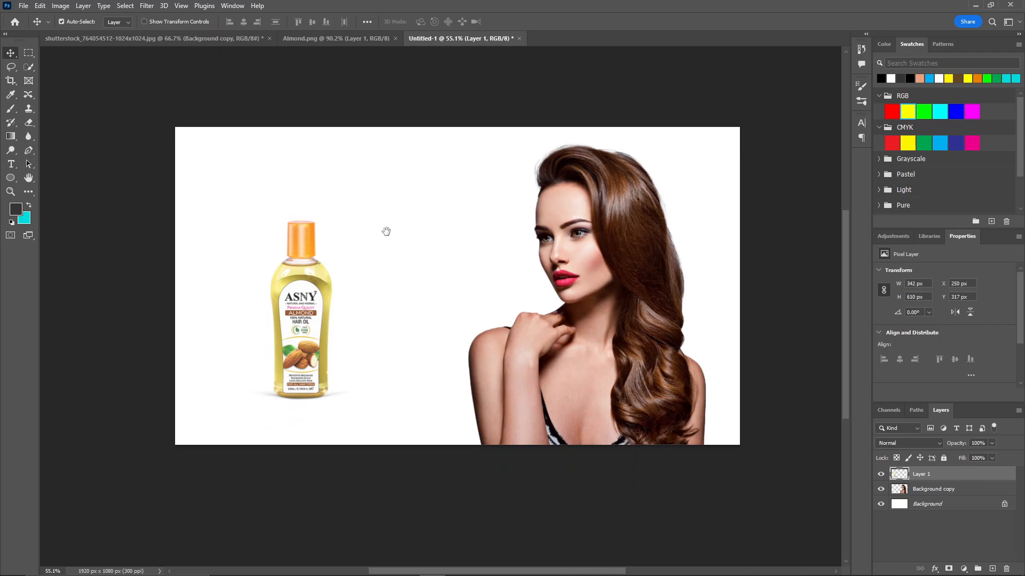
pyautogui.moveTo(306, 319); pyautogui.dragTo(305, 315)
pyautogui.click(448, 234)
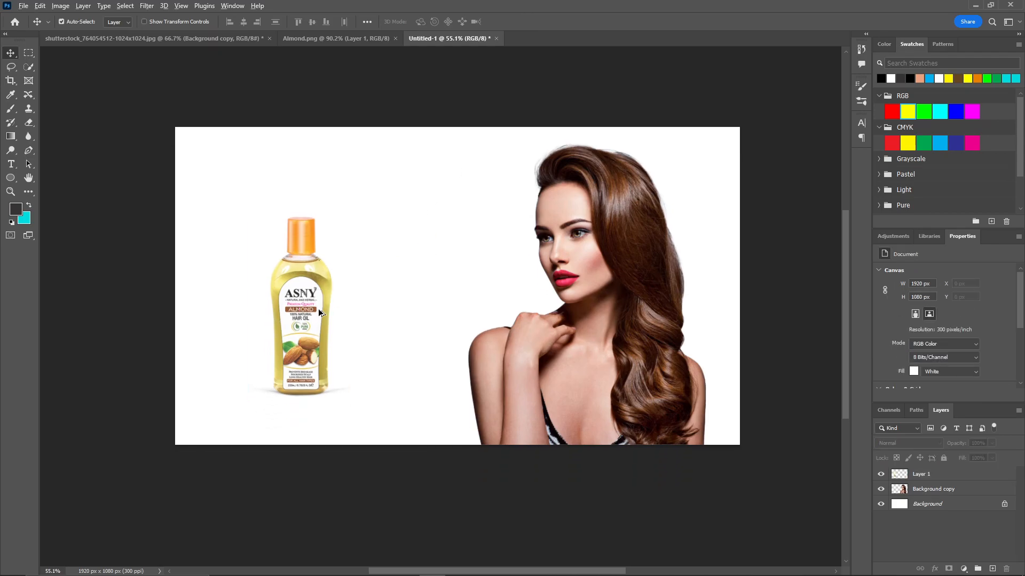
pyautogui.scroll(5, 286, 288)
pyautogui.scroll(-4, 285, 284)
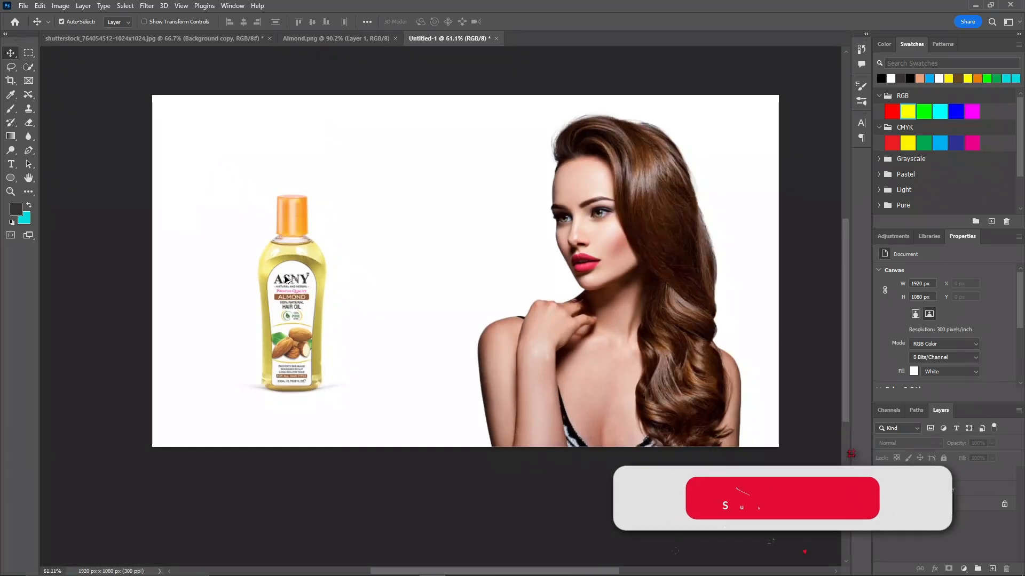
pyautogui.scroll(-1, 286, 279)
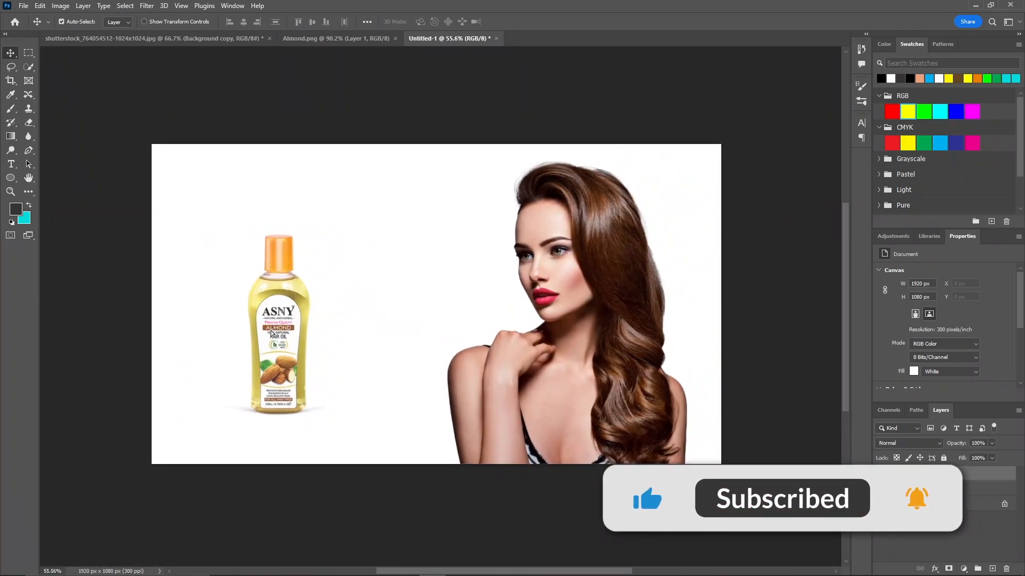
pyautogui.moveTo(271, 331); pyautogui.dragTo(271, 344)
pyautogui.click(398, 221)
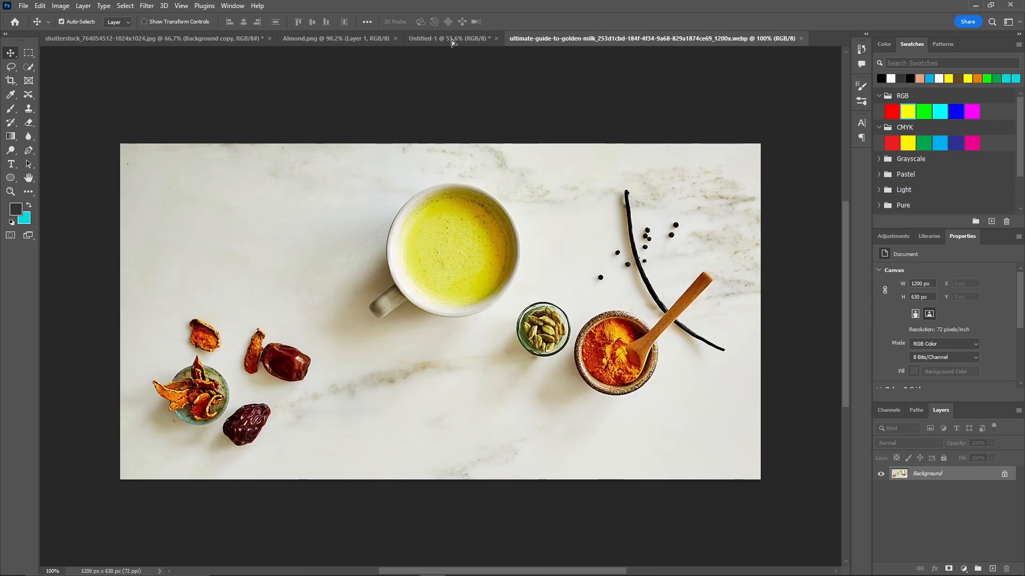
# Duplicate the Background layer of the golden-milk image and bring the copy into Untitled-1.
pyautogui.click(452, 41)
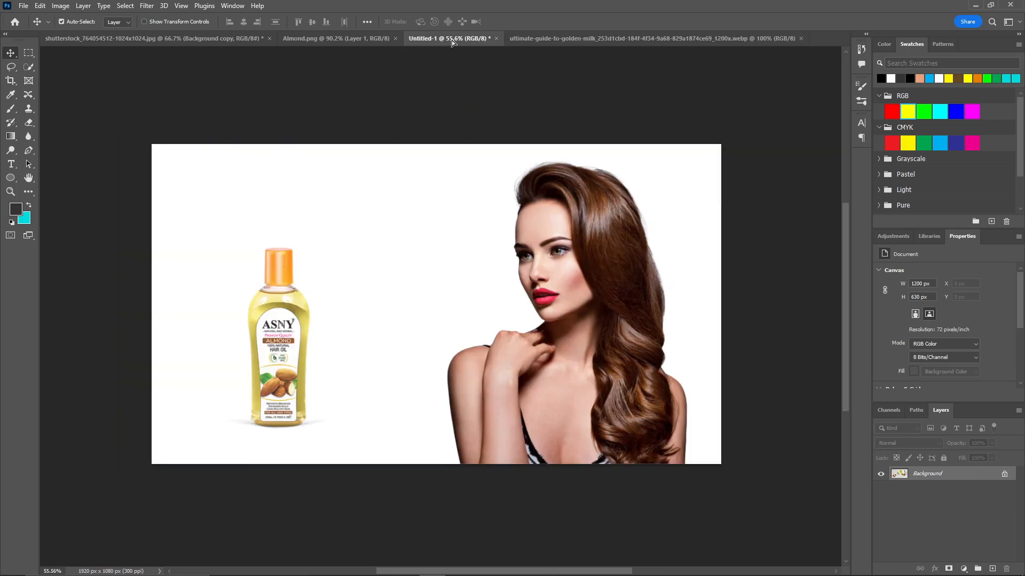
pyautogui.click(648, 38)
pyautogui.moveTo(924, 477); pyautogui.dragTo(989, 568)
pyautogui.moveTo(744, 394); pyautogui.dragTo(494, 302)
# Align the ingredients image with the canvas's top-left corner and scale it to 171.91% to cover the whole canvas.
pyautogui.hotkey('ctrl', 't')
pyautogui.moveTo(588, 316); pyautogui.dragTo(423, 256)
pyautogui.moveTo(507, 330); pyautogui.dragTo(763, 473)
# Try flipping the ingredients image horizontally and vertically, and undo both flips.
pyautogui.rightClick(538, 355)
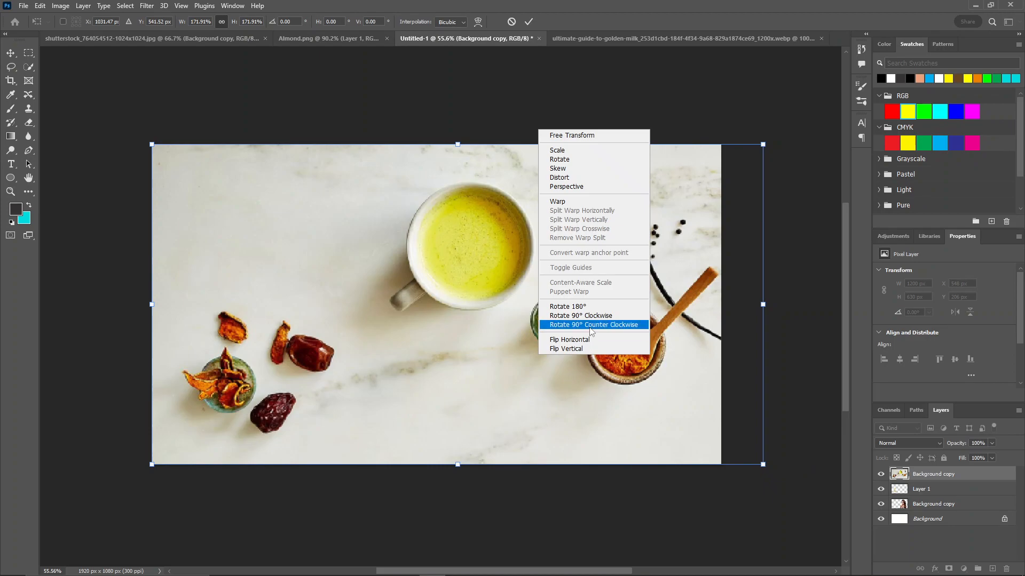
pyautogui.click(593, 337)
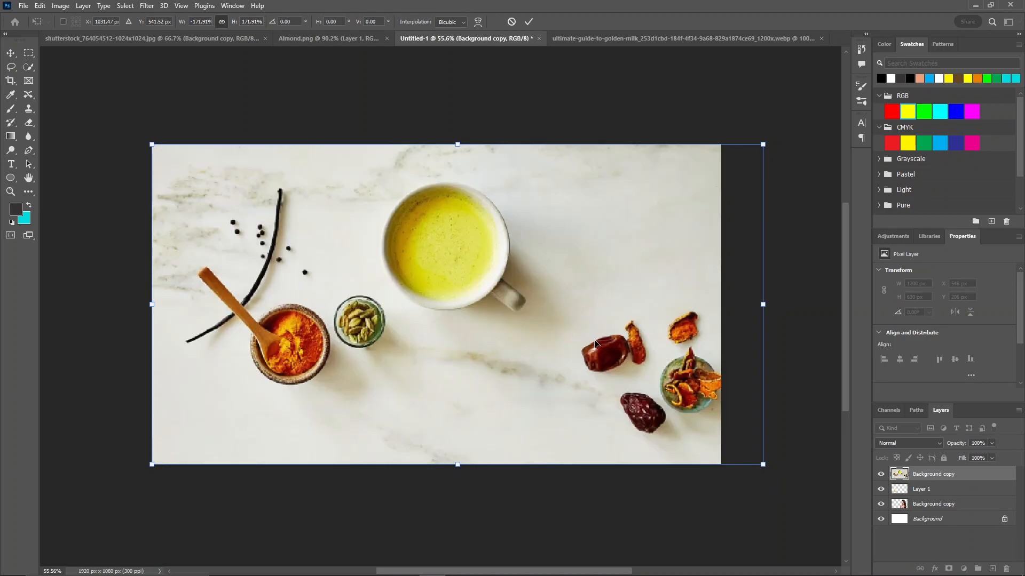
pyautogui.rightClick(530, 279)
pyautogui.click(555, 488)
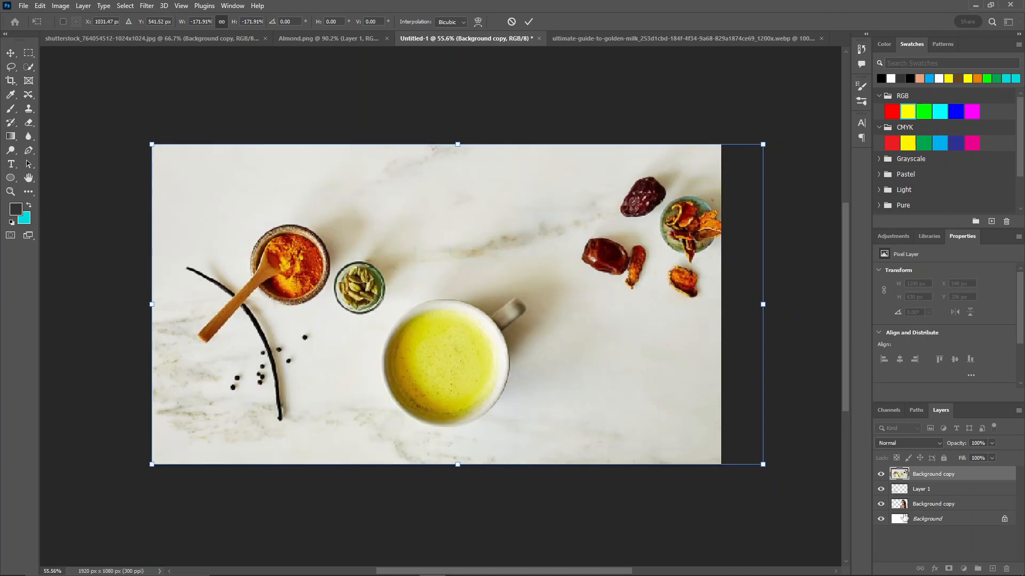
pyautogui.hotkey('ctrl', 'z')
pyautogui.hotkey('ctrl', 'z')
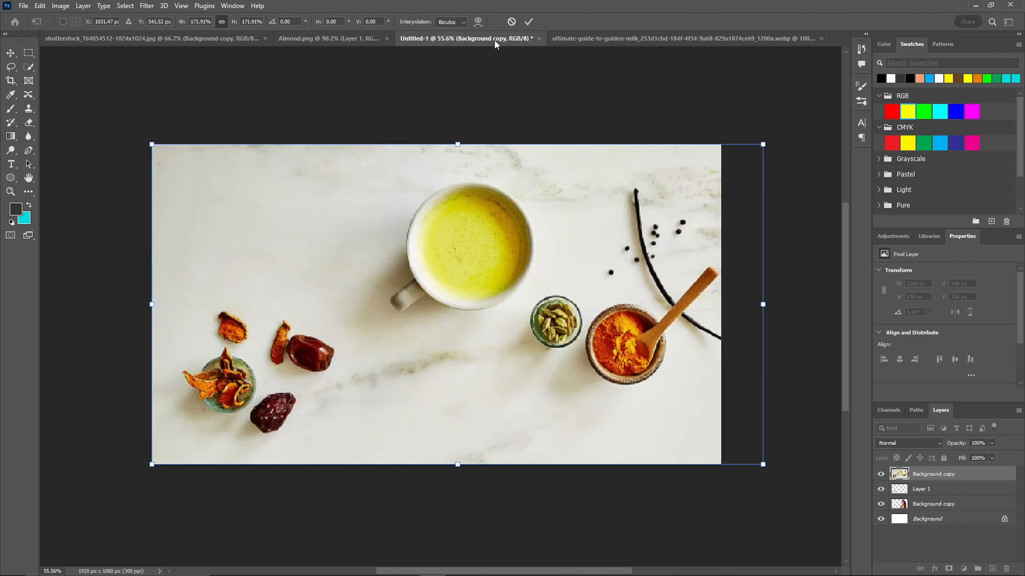
# Move the scaled ingredients layer beneath the woman's layer and set its opacity to 41%.
pyautogui.click(528, 22)
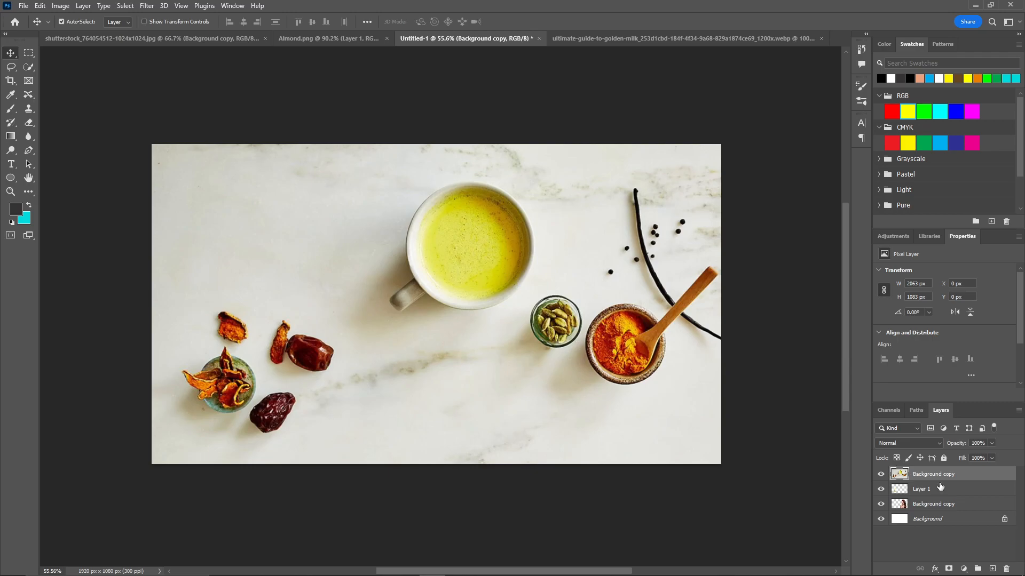
pyautogui.moveTo(943, 476); pyautogui.dragTo(943, 511)
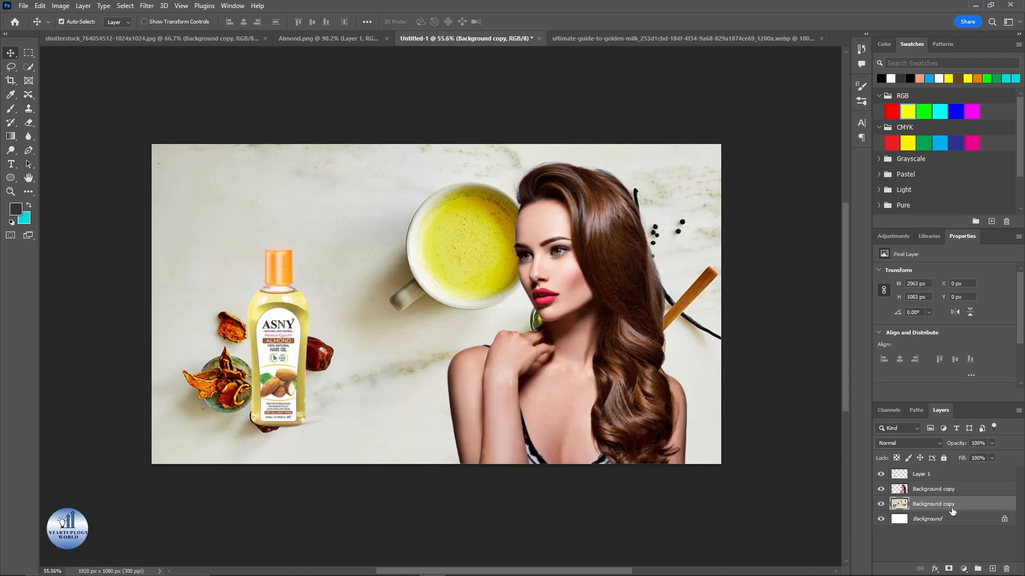
pyautogui.moveTo(955, 443); pyautogui.dragTo(947, 445)
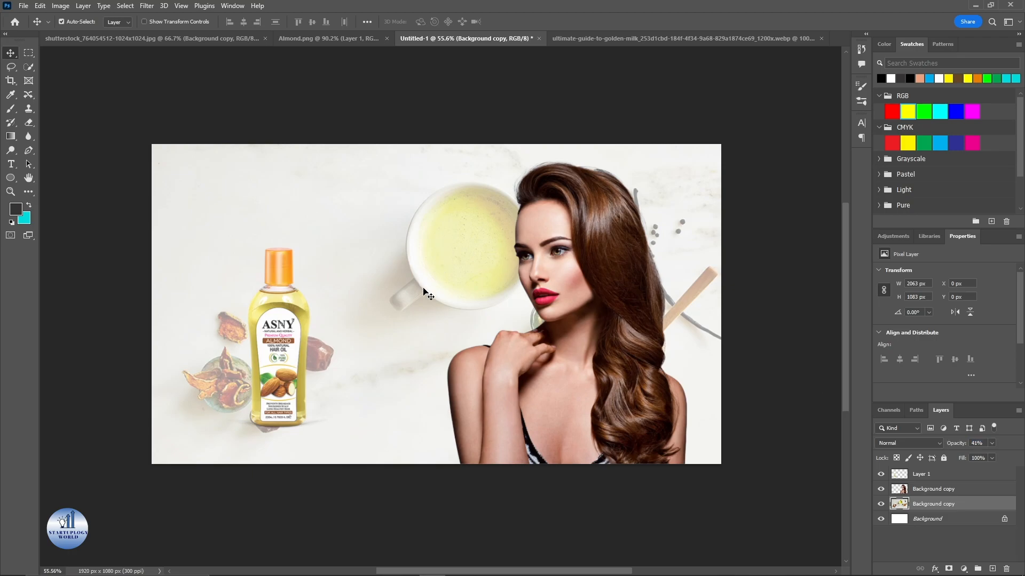
# Flip the ingredients layer both horizontally and vertically using Free Transform.
pyautogui.rightClick(337, 276)
pyautogui.press('Escape')
pyautogui.hotkey('ctrl', 't')
pyautogui.rightClick(350, 338)
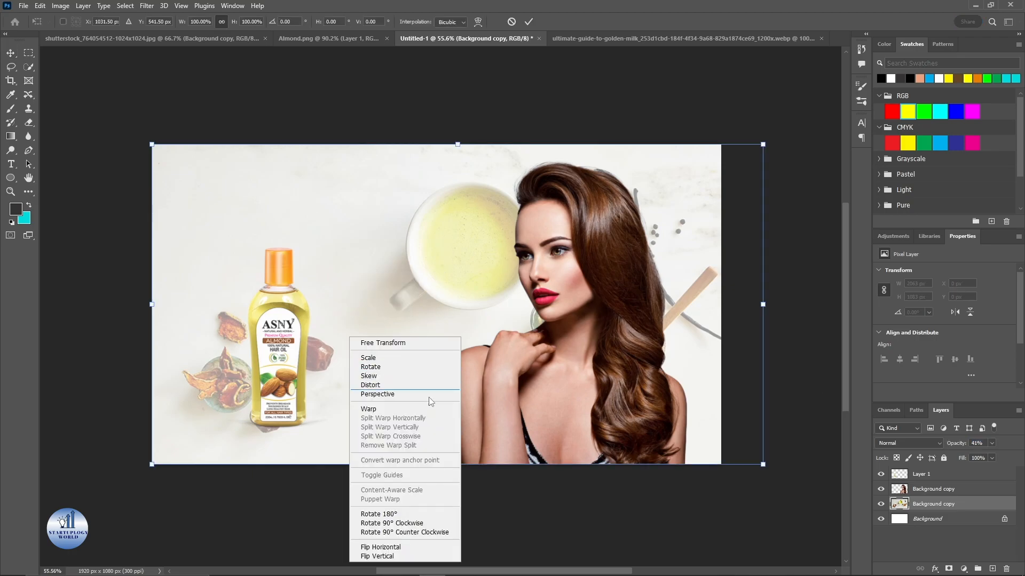
pyautogui.click(380, 556)
pyautogui.hotkey('ctrl', 'z')
pyautogui.rightClick(403, 418)
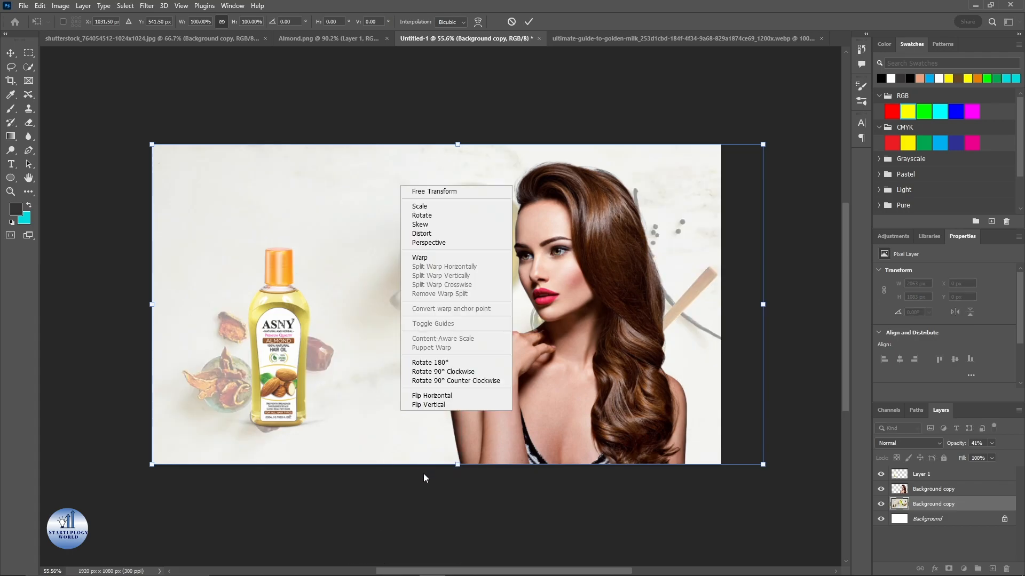
pyautogui.click(436, 395)
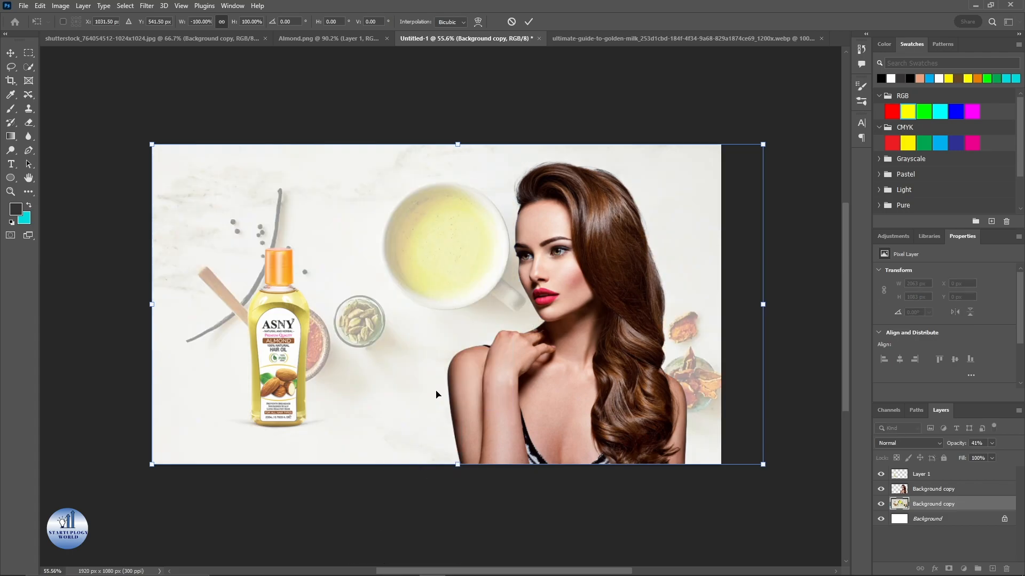
pyautogui.rightClick(412, 299)
pyautogui.click(435, 513)
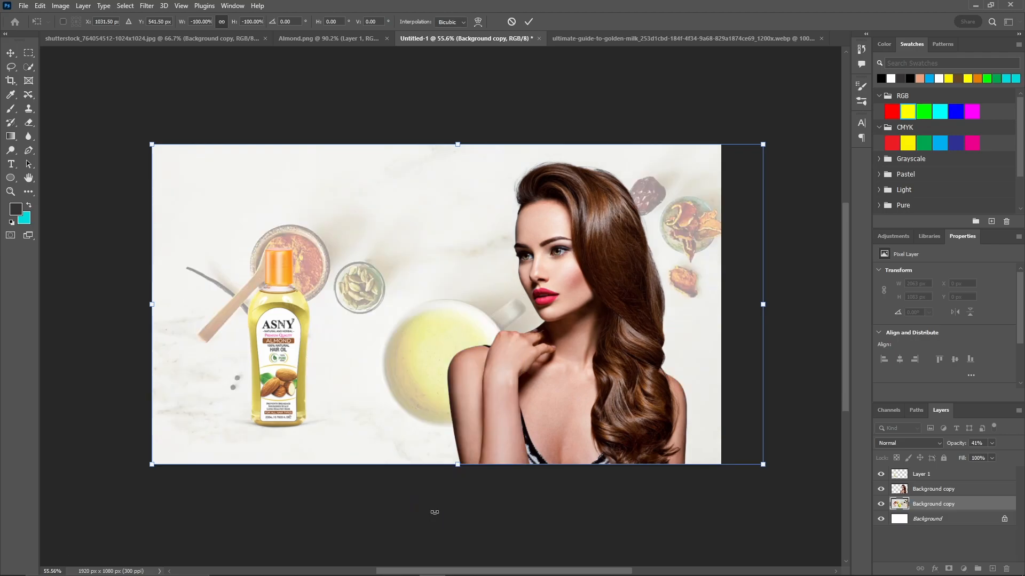
# Shift the flipped ingredients layer 143 px left so its right edge meets the canvas edge, and apply the transform.
pyautogui.moveTo(411, 346); pyautogui.dragTo(370, 346)
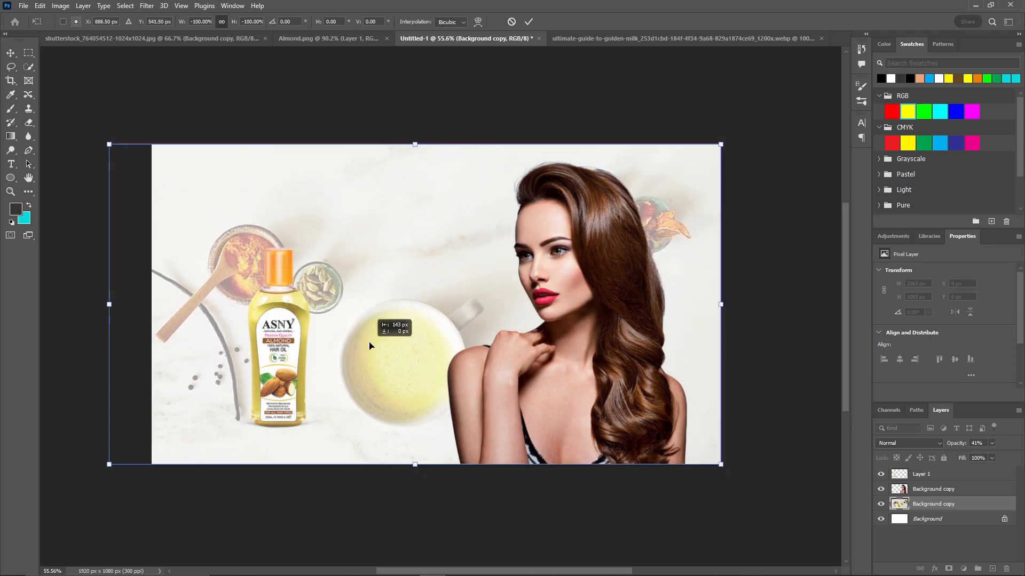
pyautogui.click(529, 22)
pyautogui.click(426, 94)
# Give the bottle a drop shadow with 50% opacity, 6 px distance, 10% spread and 32 px size, and move it to about X 351, Y 381 px.
pyautogui.click(274, 346)
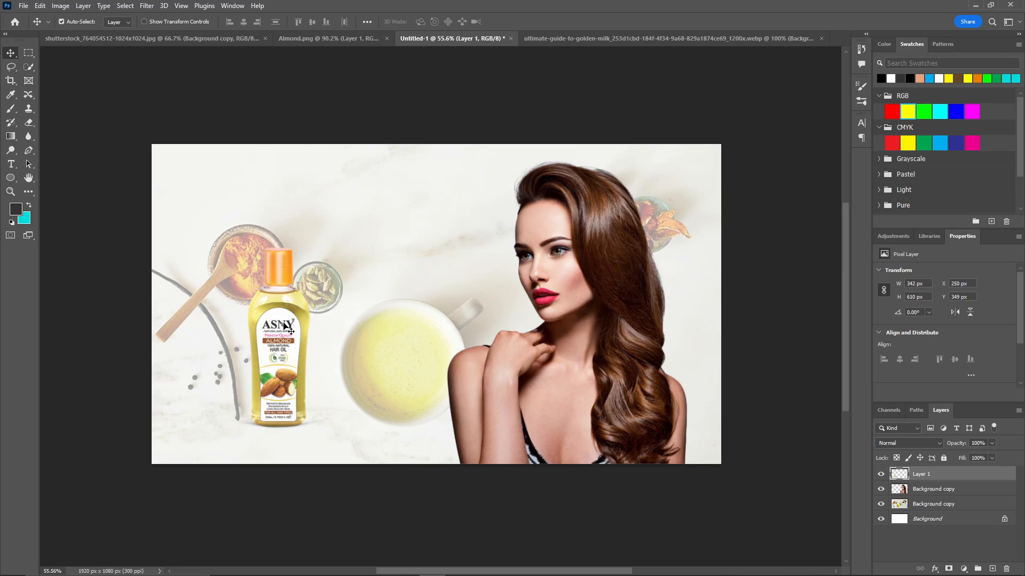
pyautogui.doubleClick(1007, 475)
pyautogui.click(592, 277)
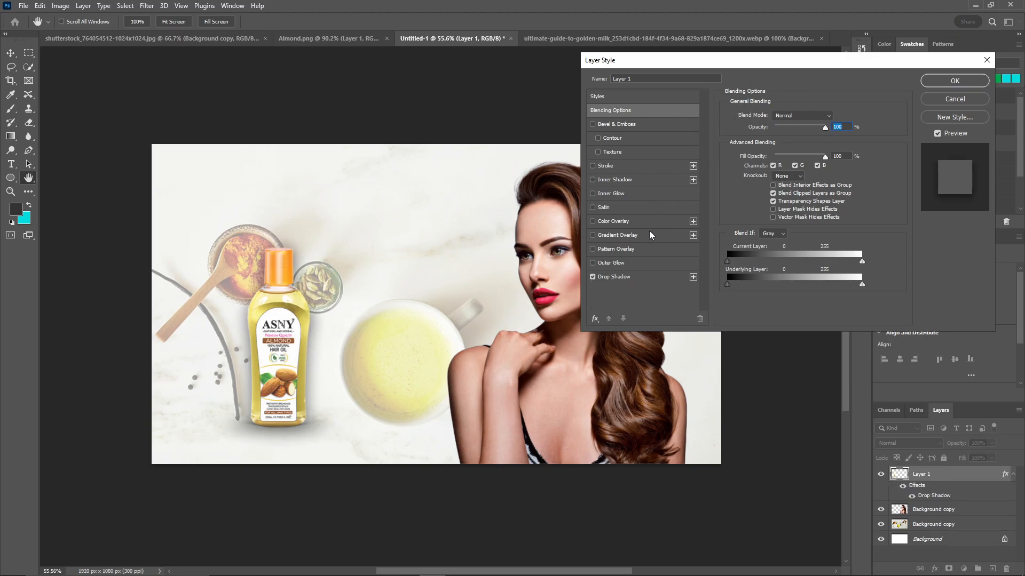
pyautogui.click(643, 277)
pyautogui.moveTo(792, 133); pyautogui.dragTo(792, 134)
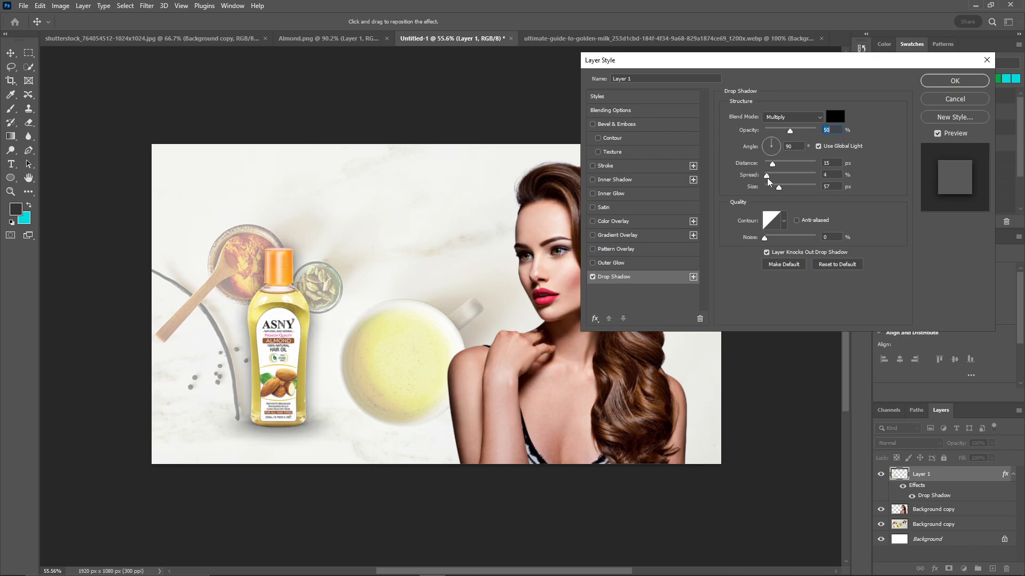
pyautogui.moveTo(769, 164); pyautogui.dragTo(775, 189)
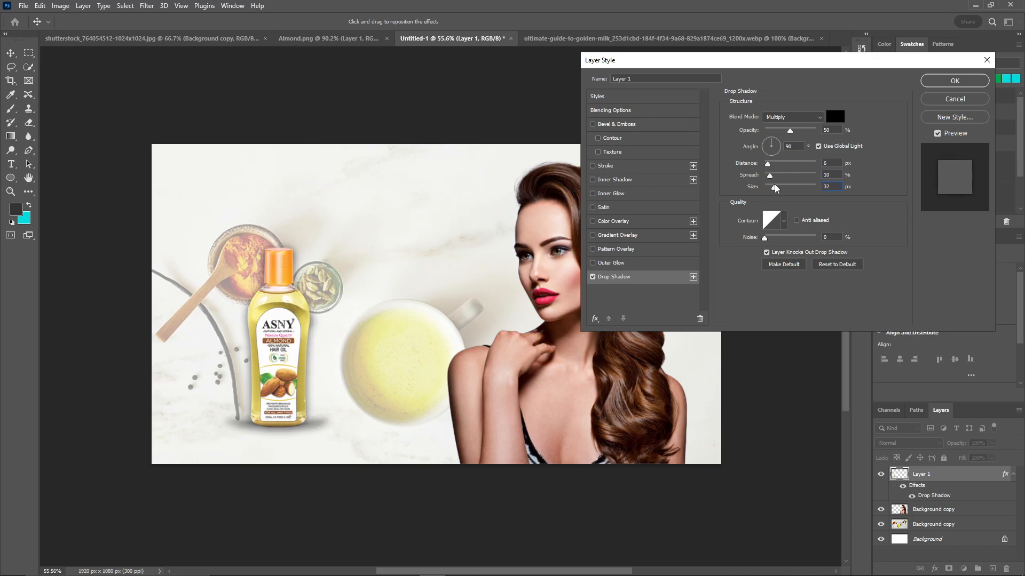
pyautogui.click(947, 83)
pyautogui.moveTo(277, 335); pyautogui.dragTo(318, 348)
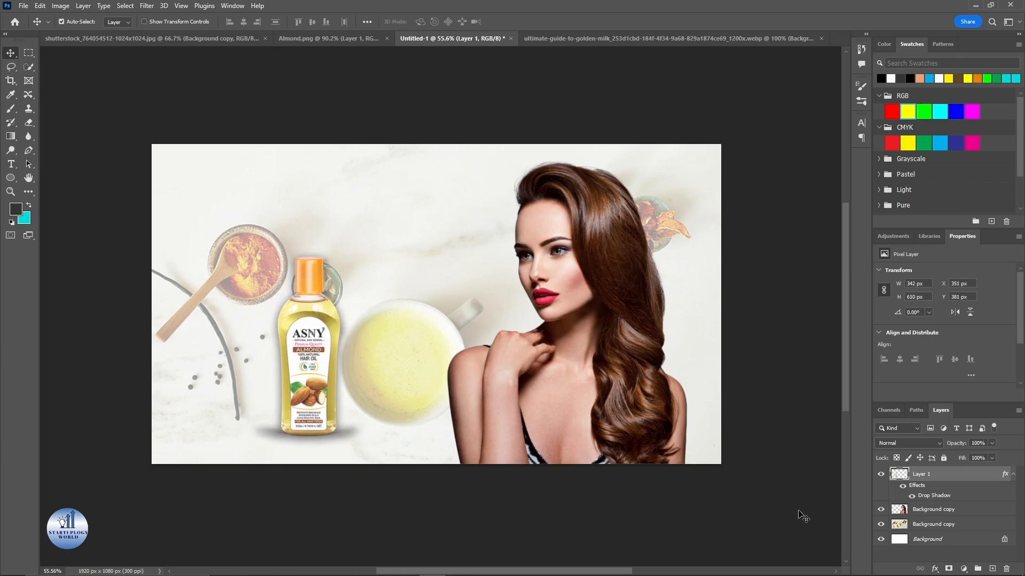
# Add the headline "100% NATURAL" in Roboto Slab Bold 17 pt at the banner's upper left, above the bottle.
pyautogui.click(993, 569)
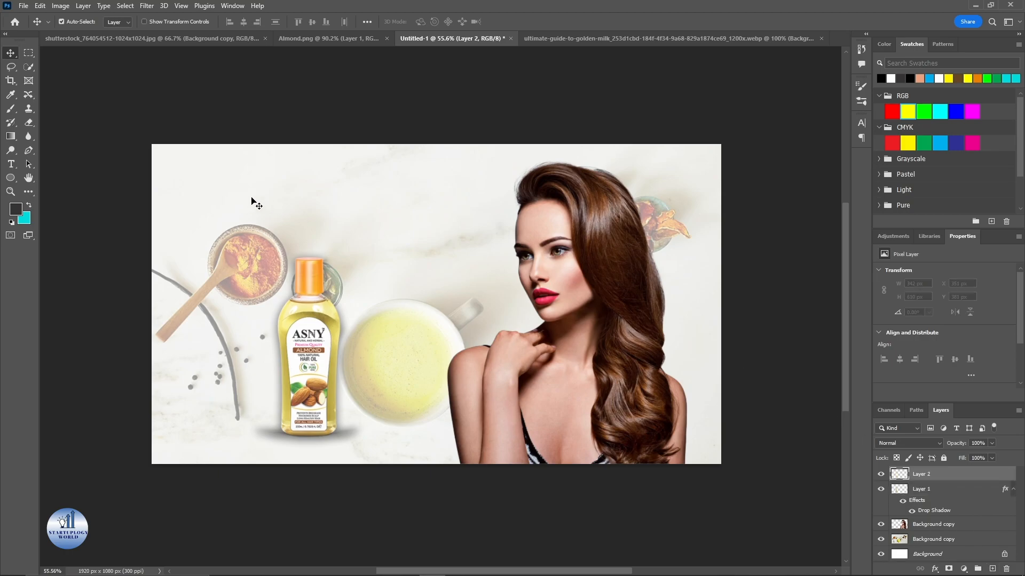
pyautogui.press('t')
pyautogui.click(207, 182)
pyautogui.moveTo(201, 178); pyautogui.dragTo(247, 182)
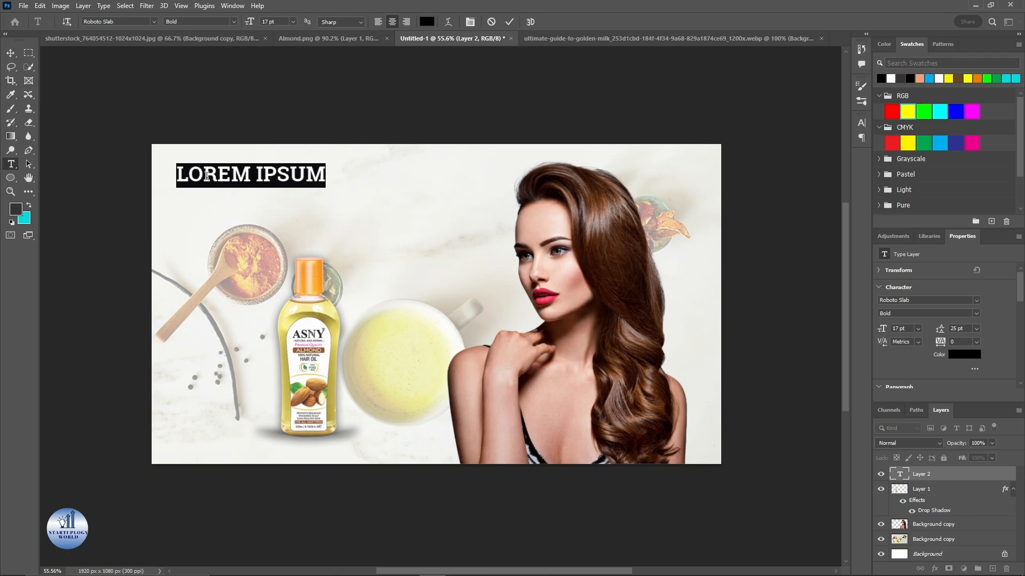
pyautogui.write('100% NATURAL')
pyautogui.click(509, 22)
# Add the text line "ALMOND HAIR OIL" directly beneath the headline and set its size to 13 pt.
pyautogui.click(195, 207)
pyautogui.write('ALMOND HAIR OIL')
pyautogui.moveTo(196, 208); pyautogui.dragTo(255, 197)
pyautogui.hotkey('ctrl', 'a')
pyautogui.click(275, 20)
pyautogui.scroll(-4, 276, 20)
pyautogui.click(393, 106)
pyautogui.press('v')
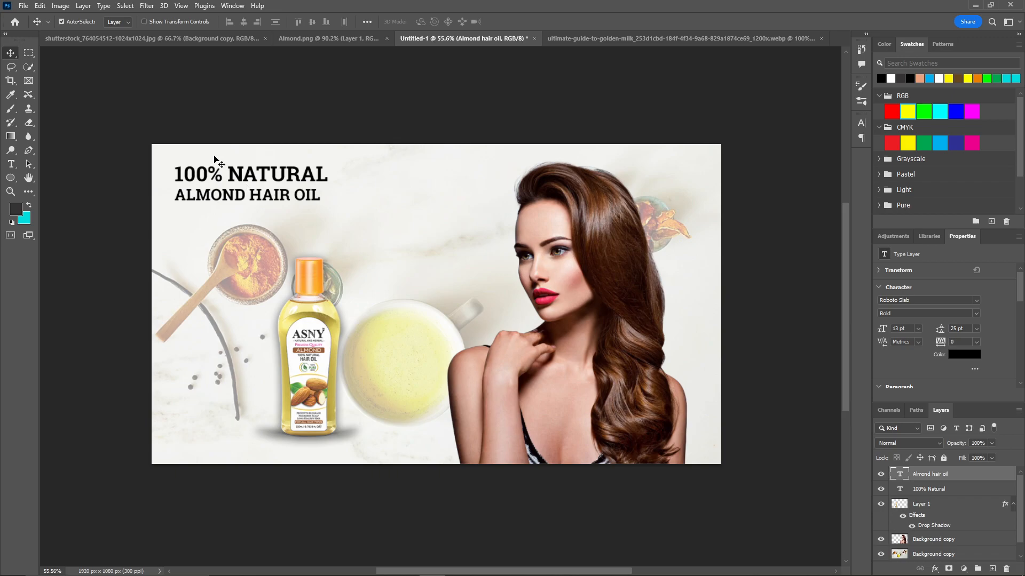
# Scale both text lines up together to 21.39 pt and 16.35 pt and reposition them in the banner's upper-left area.
pyautogui.scroll(4, 214, 160)
pyautogui.moveTo(151, 200); pyautogui.dragTo(217, 174)
pyautogui.click(314, 153)
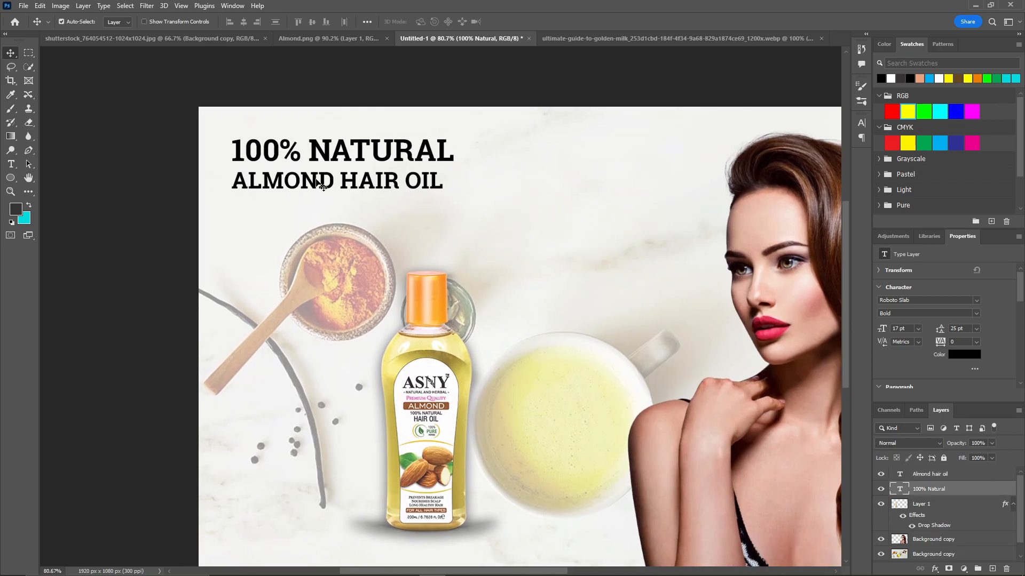
pyautogui.keyDown('shift'); pyautogui.click(317, 181); pyautogui.keyUp('shift')
pyautogui.moveTo(317, 182); pyautogui.dragTo(323, 196)
pyautogui.hotkey('ctrl', 't')
pyautogui.moveTo(461, 206); pyautogui.dragTo(517, 219)
pyautogui.click(528, 22)
pyautogui.scroll(-4, 433, 136)
pyautogui.moveTo(413, 130); pyautogui.dragTo(301, 155)
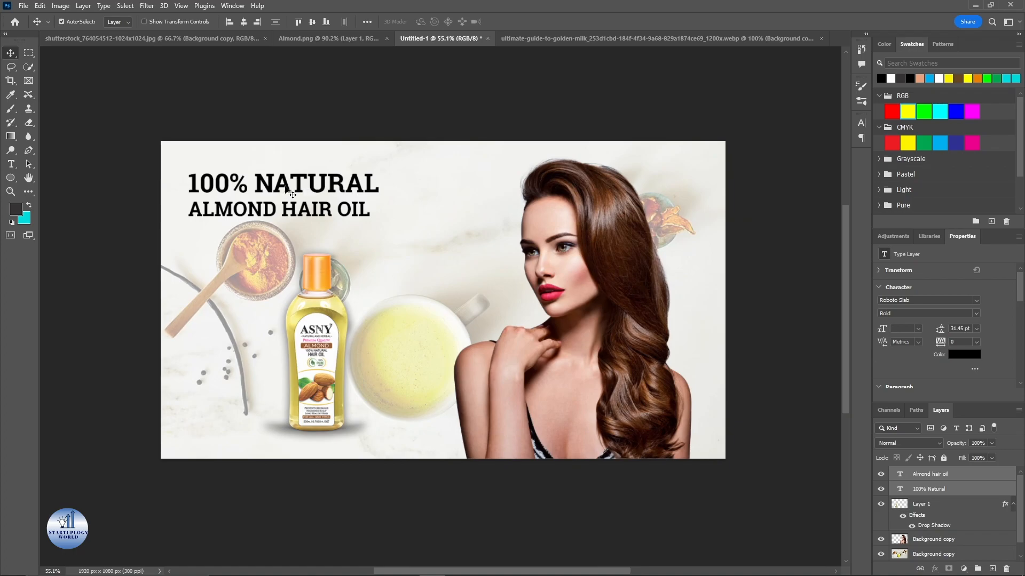
# Sample the dark grey of the ASNY lettering on the bottle label with the Eyedropper.
pyautogui.scroll(5, 315, 327)
pyautogui.scroll(-4, 325, 330)
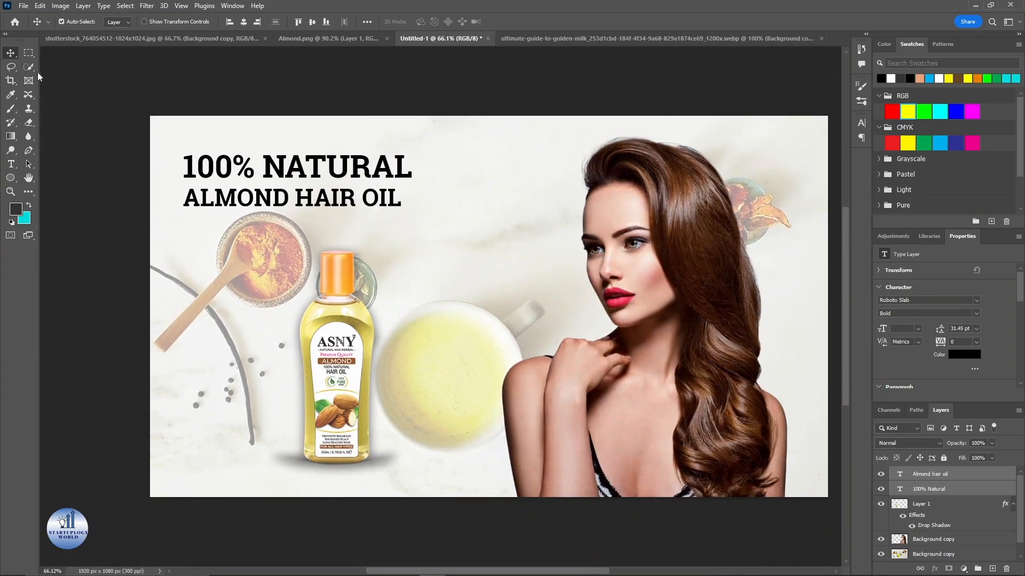
pyautogui.click(11, 94)
pyautogui.scroll(5, 329, 343)
pyautogui.click(329, 344)
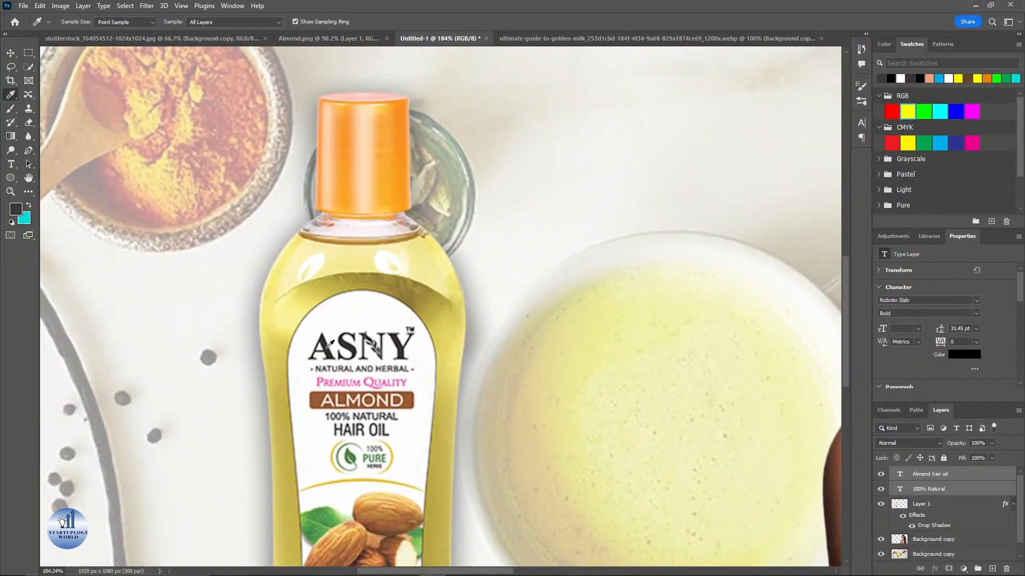
pyautogui.scroll(-5, 330, 344)
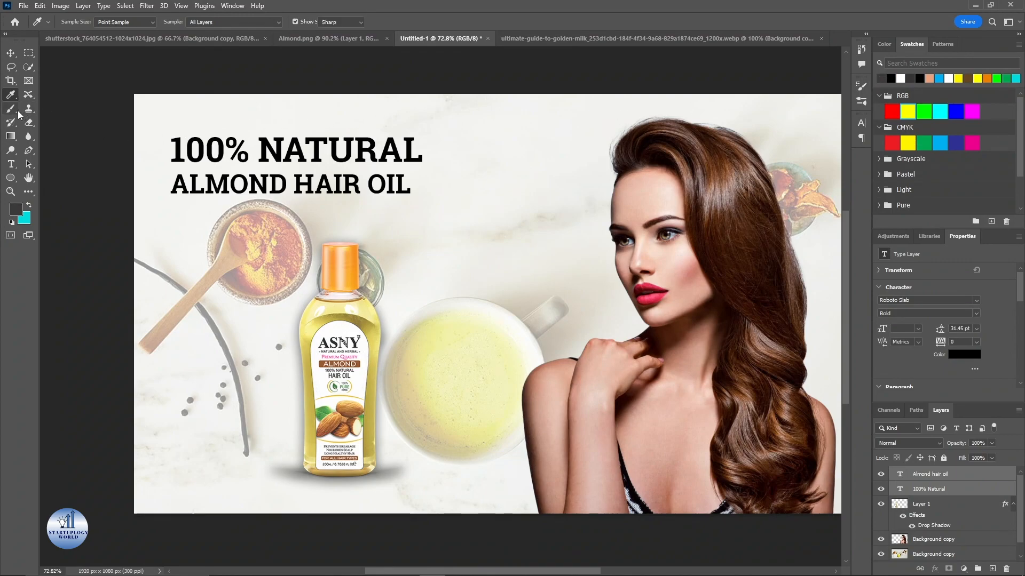
# Recolor the "100% NATURAL" and "ALMOND HAIR OIL" text lines with the recent dark grey swatch.
pyautogui.press('t')
pyautogui.tripleClick(309, 156)
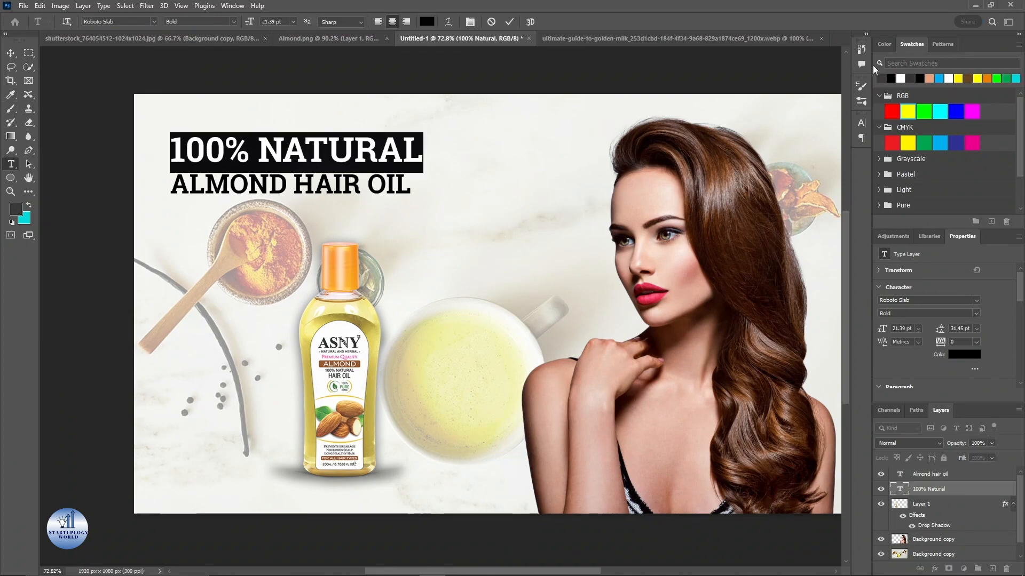
pyautogui.click(880, 79)
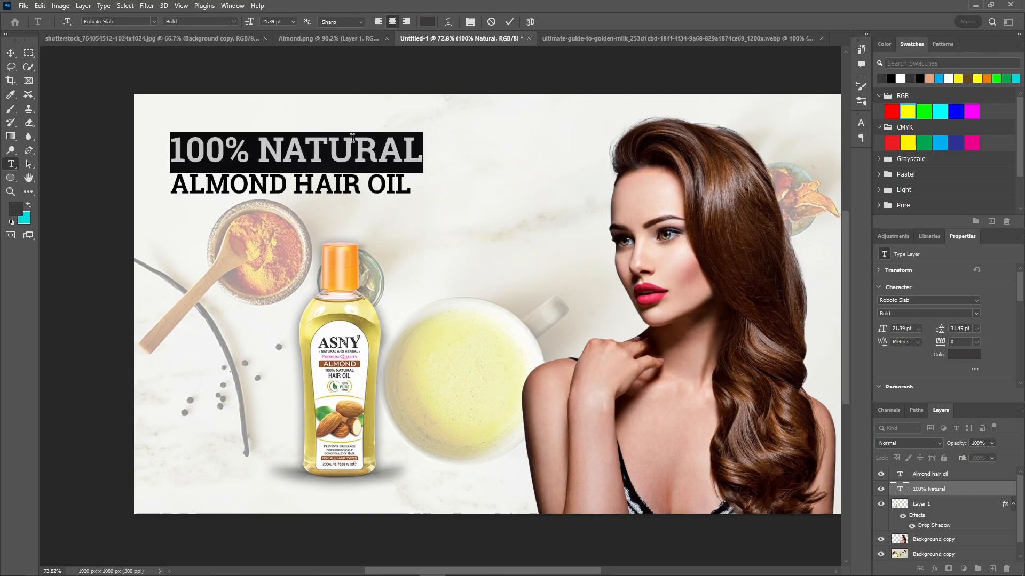
pyautogui.click(514, 21)
pyautogui.tripleClick(324, 184)
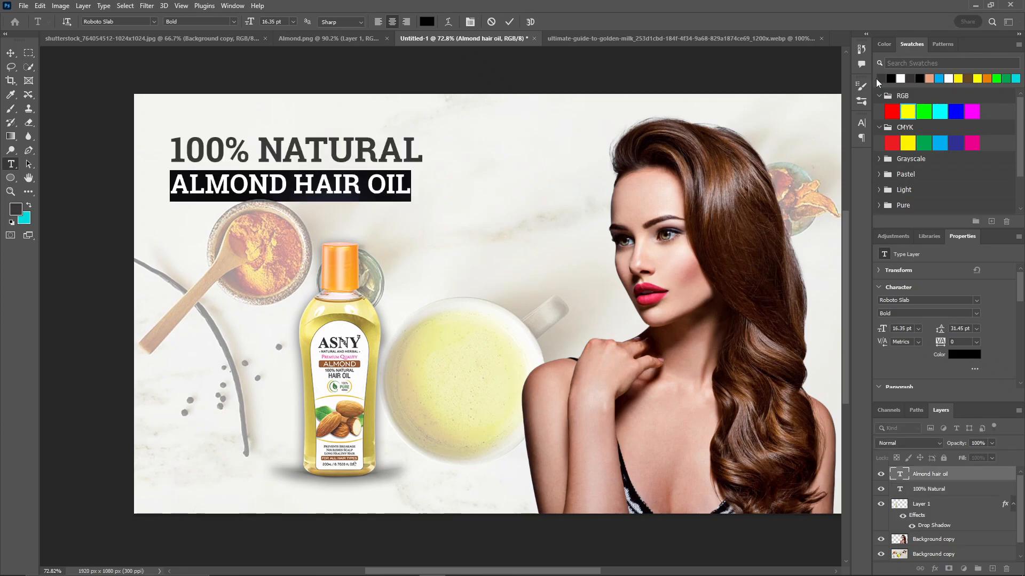
pyautogui.click(879, 78)
pyautogui.click(509, 22)
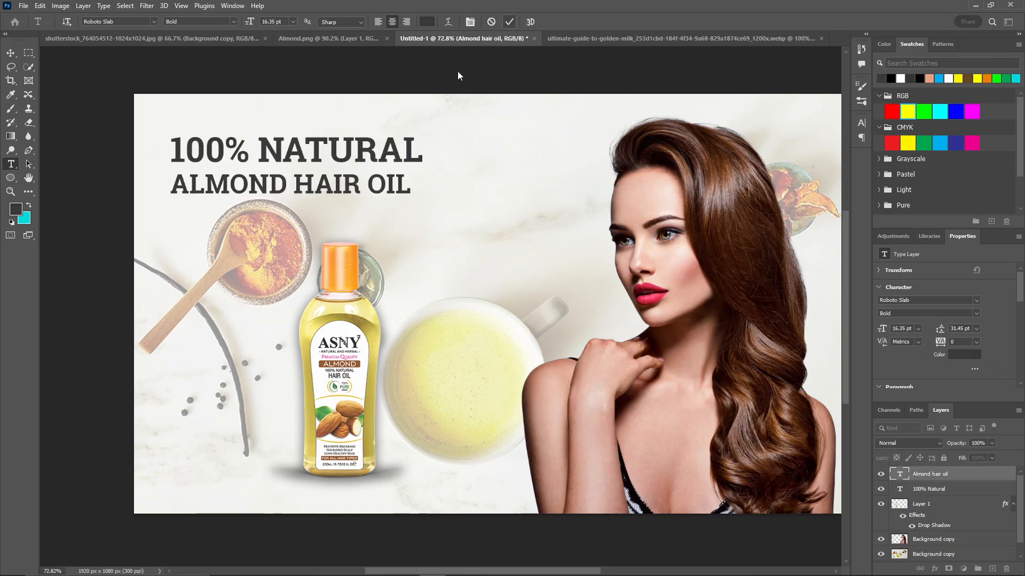
pyautogui.press('v')
pyautogui.click(454, 79)
# Start Match Color on the woman's layer with the golden-milk image as the source and Merged as its layer.
pyautogui.scroll(-5, 453, 88)
pyautogui.moveTo(438, 118); pyautogui.dragTo(320, 95)
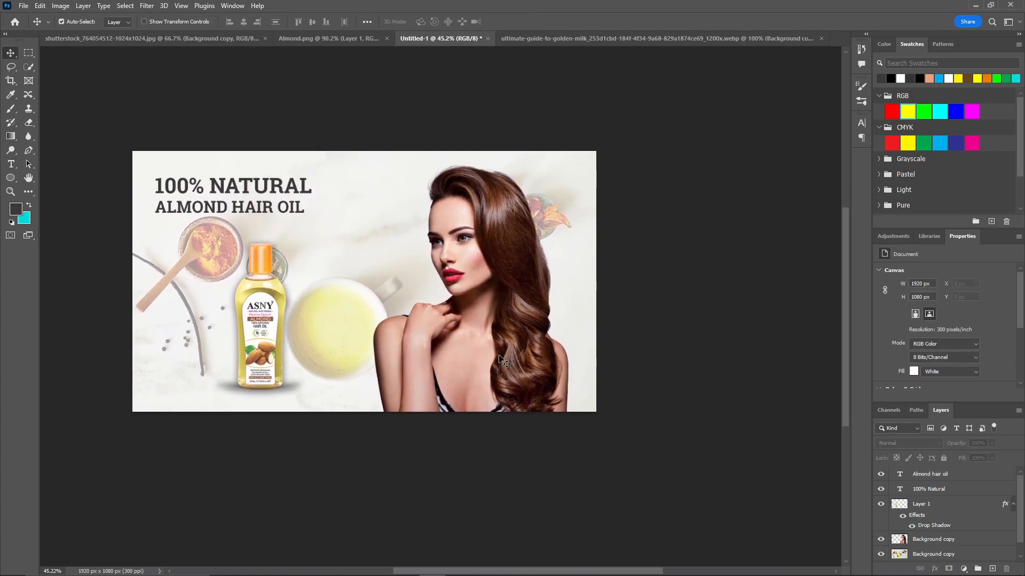
pyautogui.click(959, 542)
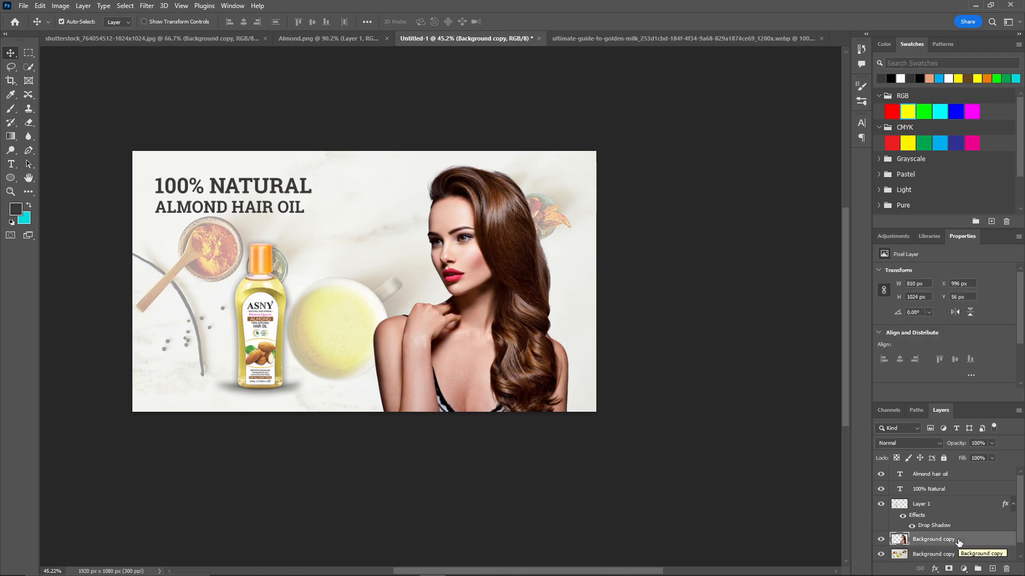
pyautogui.click(60, 6)
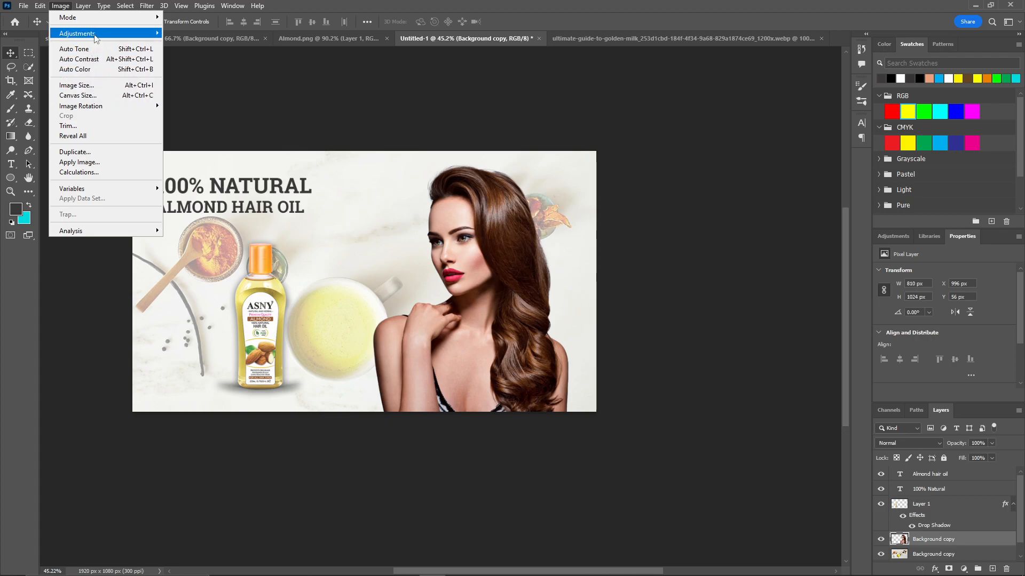
pyautogui.moveTo(96, 34)
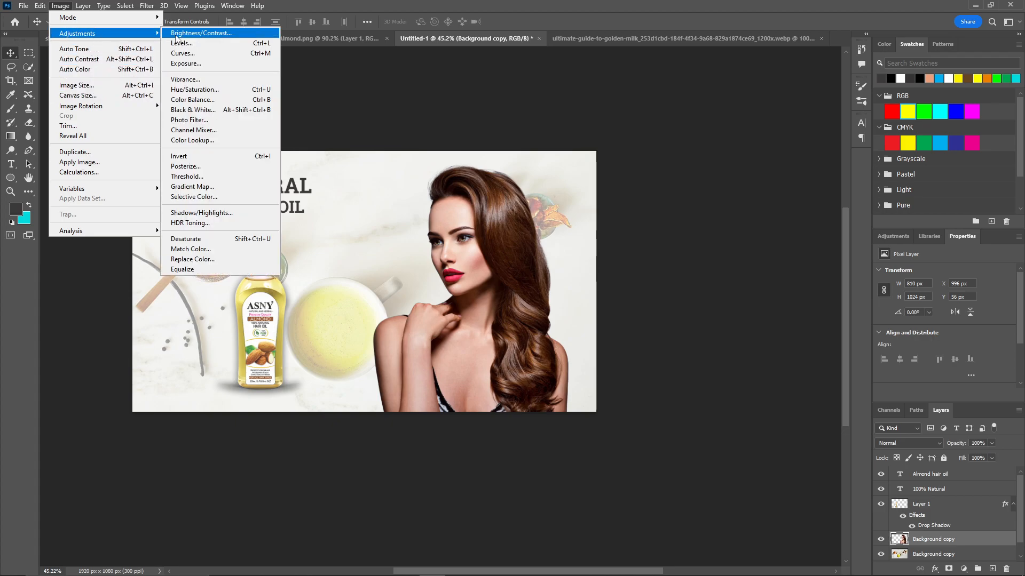
pyautogui.click(212, 249)
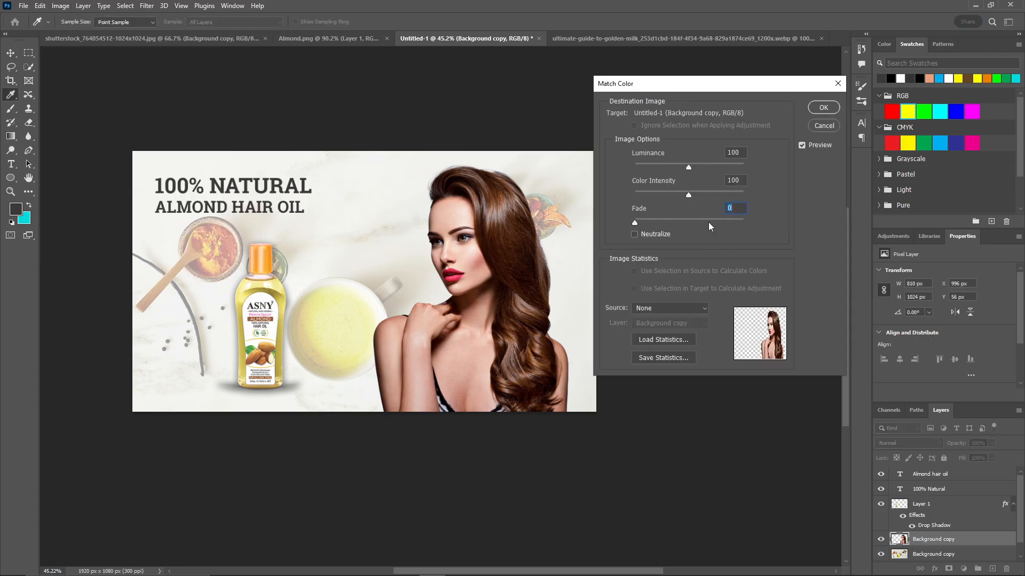
pyautogui.moveTo(688, 194); pyautogui.dragTo(688, 206)
pyautogui.click(659, 310)
pyautogui.click(657, 354)
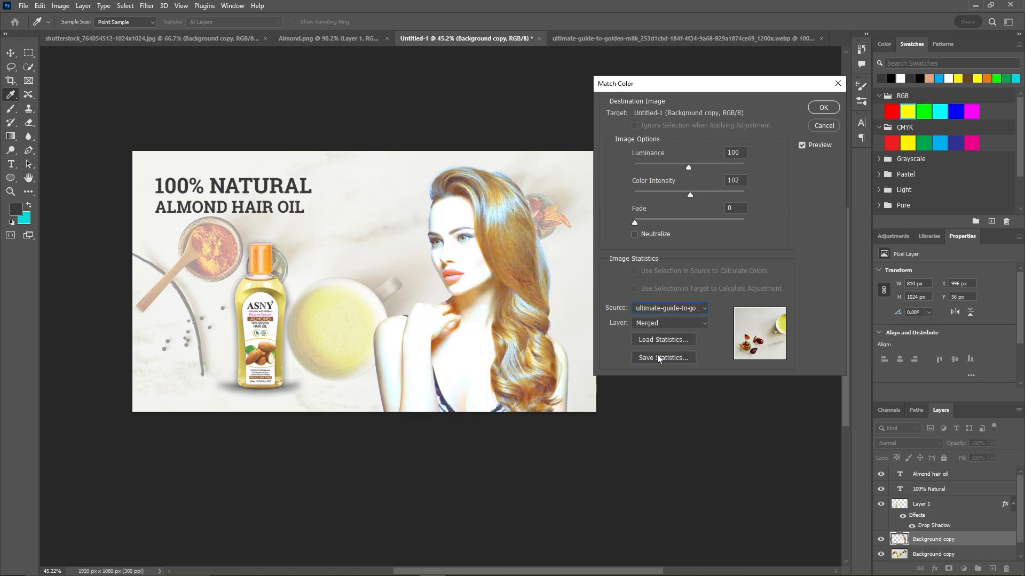
# Set the color match to luminance 117, color intensity 80 and fade 86, and apply it to the woman's layer.
pyautogui.moveTo(689, 195); pyautogui.dragTo(743, 196)
pyautogui.moveTo(688, 167); pyautogui.dragTo(634, 167)
pyautogui.moveTo(635, 223); pyautogui.dragTo(740, 222)
pyautogui.moveTo(635, 168); pyautogui.dragTo(675, 166)
pyautogui.moveTo(744, 195); pyautogui.dragTo(688, 196)
pyautogui.moveTo(741, 223)
pyautogui.mouseDown()
pyautogui.moveTo(714, 219)
pyautogui.moveTo(728, 222)
pyautogui.mouseUp()
pyautogui.moveTo(689, 195); pyautogui.dragTo(678, 194)
pyautogui.moveTo(678, 167); pyautogui.dragTo(699, 165)
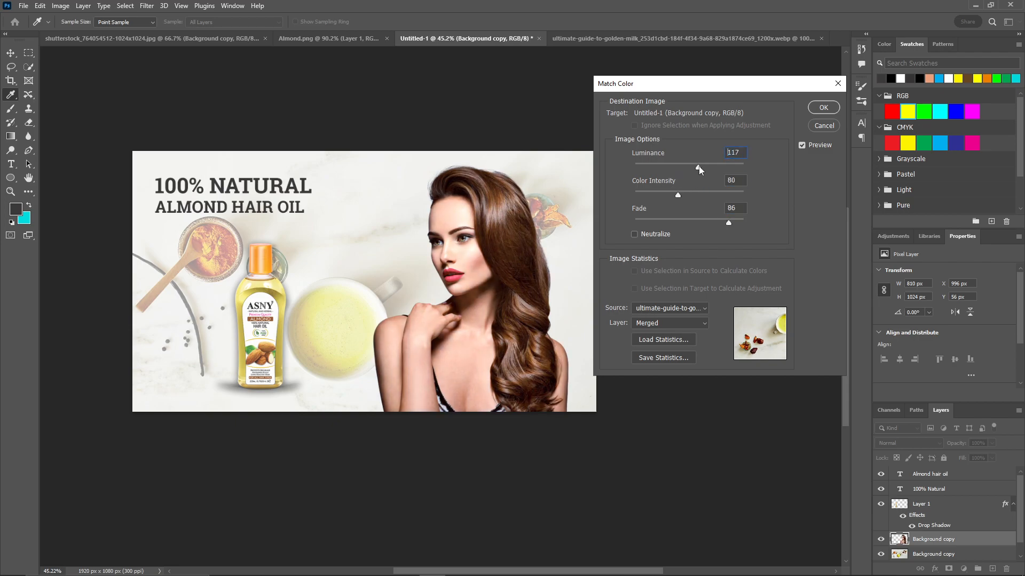
pyautogui.click(824, 107)
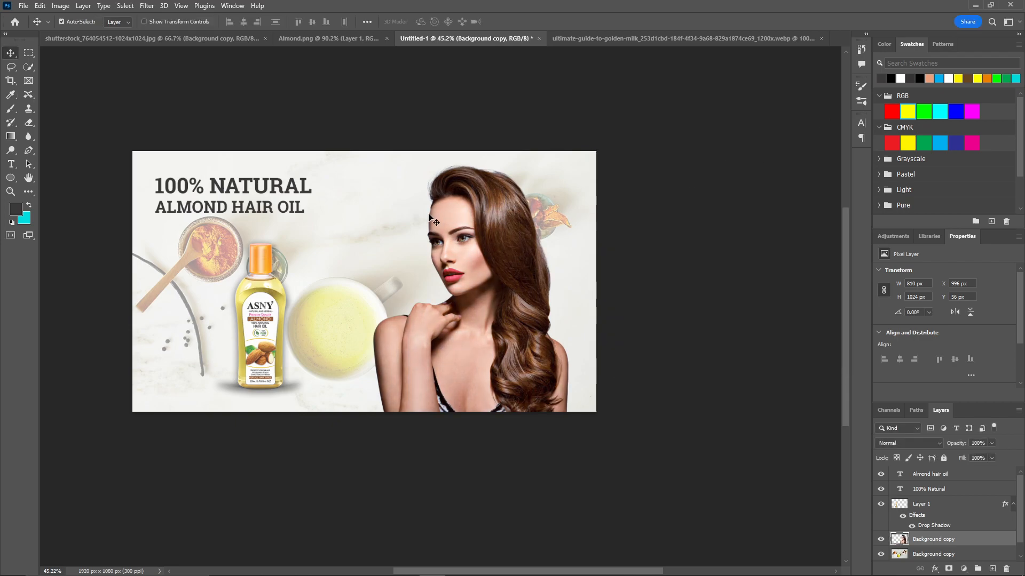
# Add a layer mask to the woman's layer and ready the Brush tool for painting on it.
pyautogui.press('b')
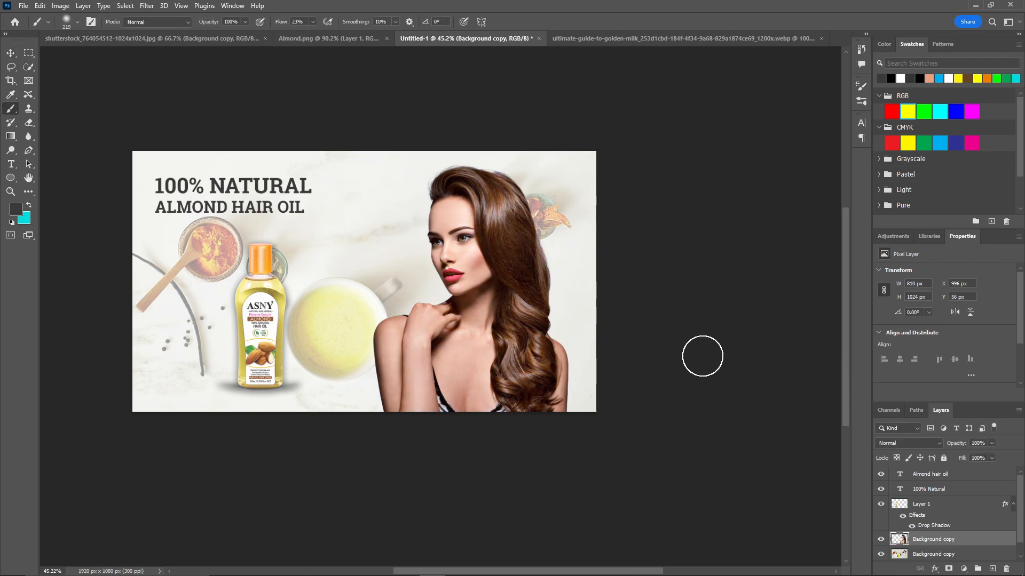
pyautogui.click(946, 569)
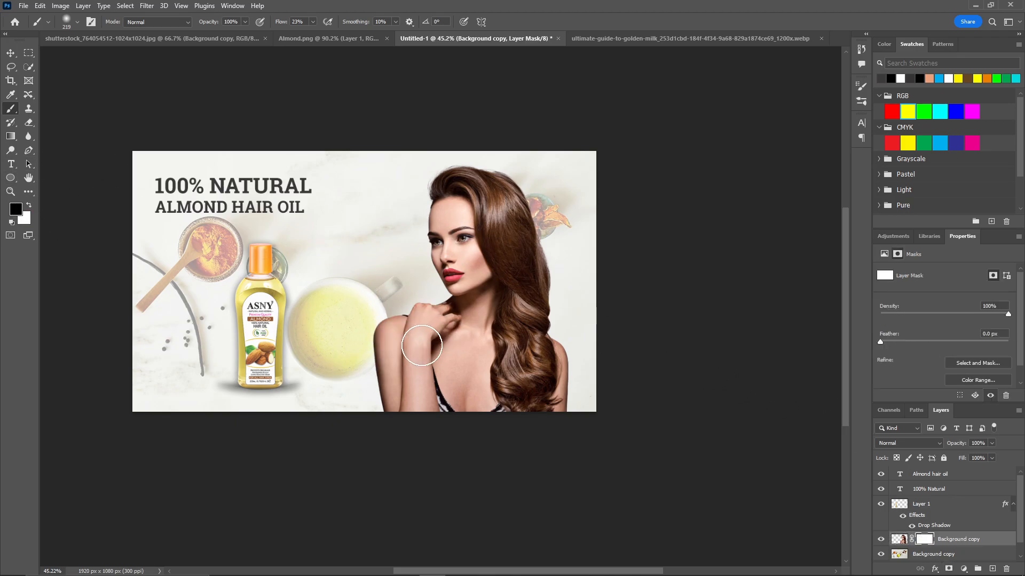
pyautogui.scroll(3, 396, 342)
pyautogui.scroll(1, 396, 342)
pyautogui.scroll(-2, 393, 288)
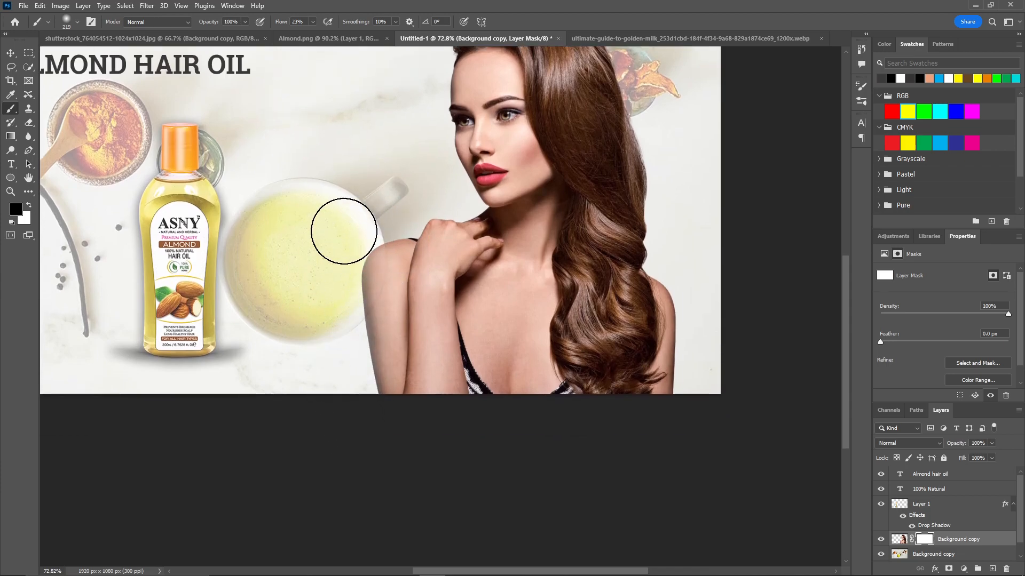
pyautogui.scroll(-3, 309, 310)
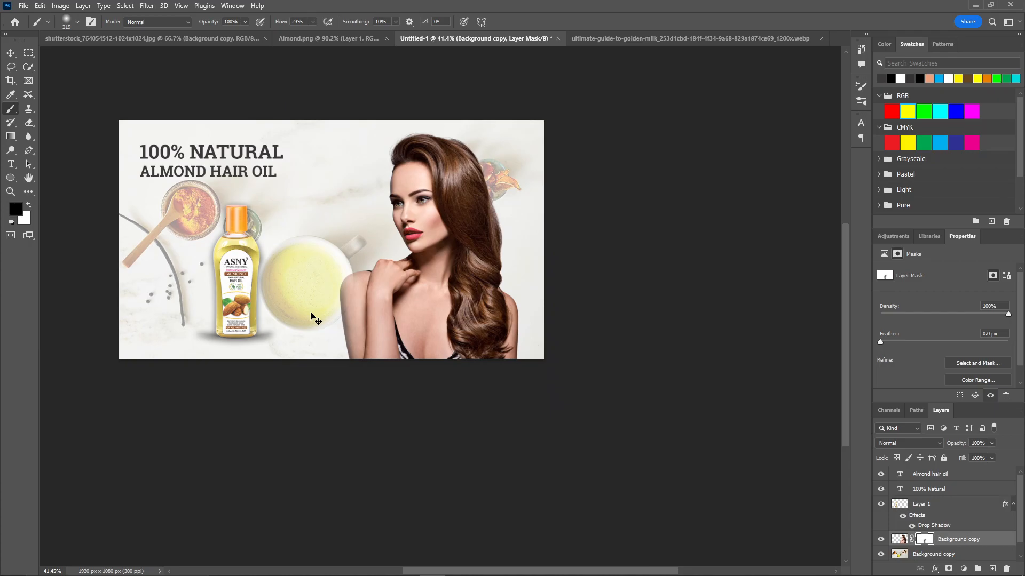
# Try painting with black on the woman's layer mask around her shoulder and arm, and undo the stroke.
pyautogui.scroll(4, 320, 309)
pyautogui.scroll(4, 323, 305)
pyautogui.moveTo(437, 249)
pyautogui.mouseDown()
pyautogui.moveTo(399, 250)
pyautogui.moveTo(363, 361)
pyautogui.moveTo(365, 407)
pyautogui.moveTo(389, 455)
pyautogui.moveTo(360, 263)
pyautogui.moveTo(379, 216)
pyautogui.moveTo(412, 202)
pyautogui.moveTo(384, 215)
pyautogui.moveTo(363, 257)
pyautogui.moveTo(364, 357)
pyautogui.moveTo(383, 445)
pyautogui.moveTo(372, 385)
pyautogui.moveTo(383, 361)
pyautogui.moveTo(377, 316)
pyautogui.mouseUp()
pyautogui.hotkey('ctrl', 'z')
pyautogui.hotkey('ctrl', '0')
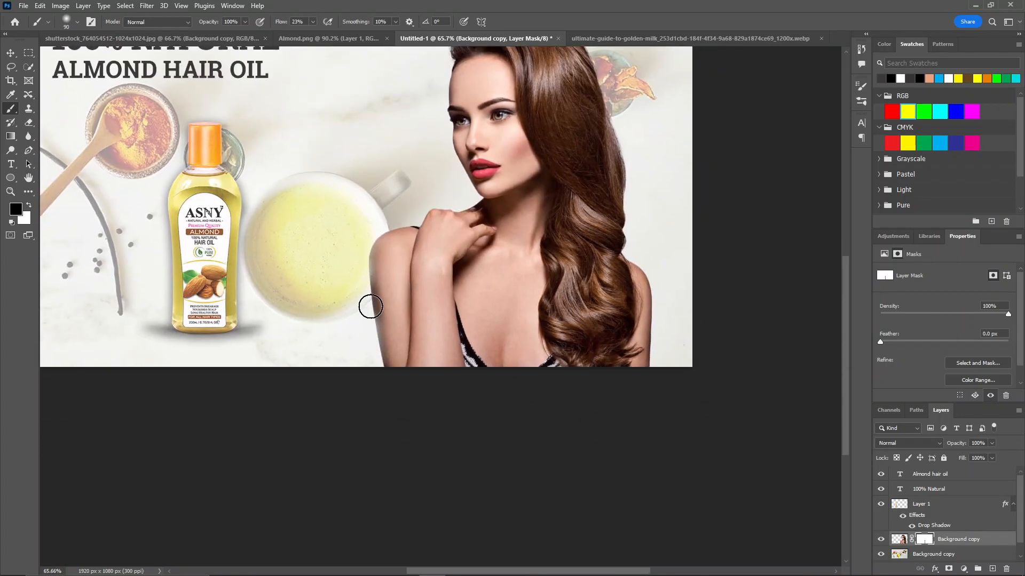
# Undo the previous mask stroke and fade the woman's lower edge by painting black on her layer mask with a larger soft brush.
pyautogui.hotkey('ctrl', 'z')
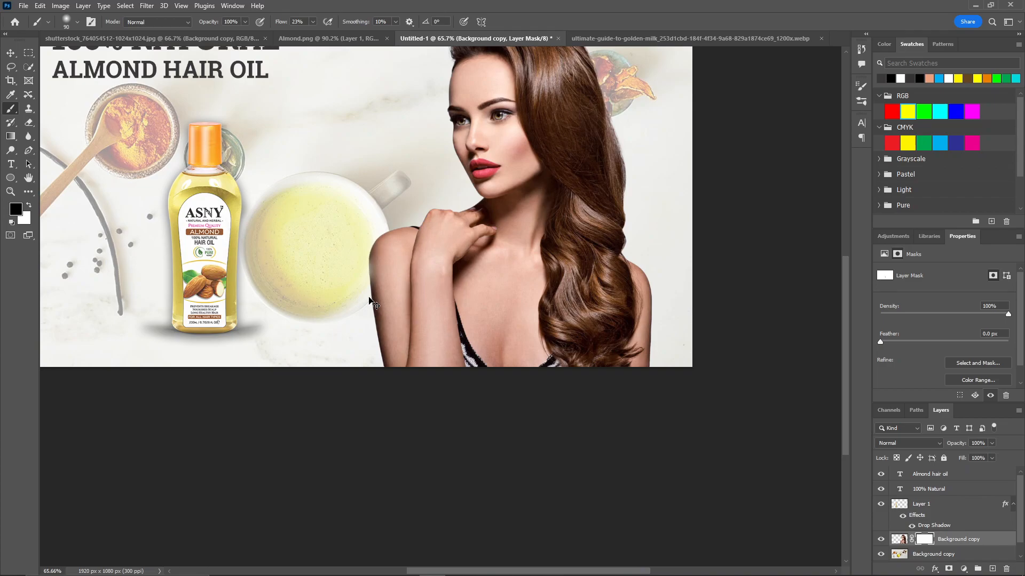
pyautogui.scroll(5, 372, 305)
pyautogui.moveTo(372, 326); pyautogui.dragTo(378, 328)
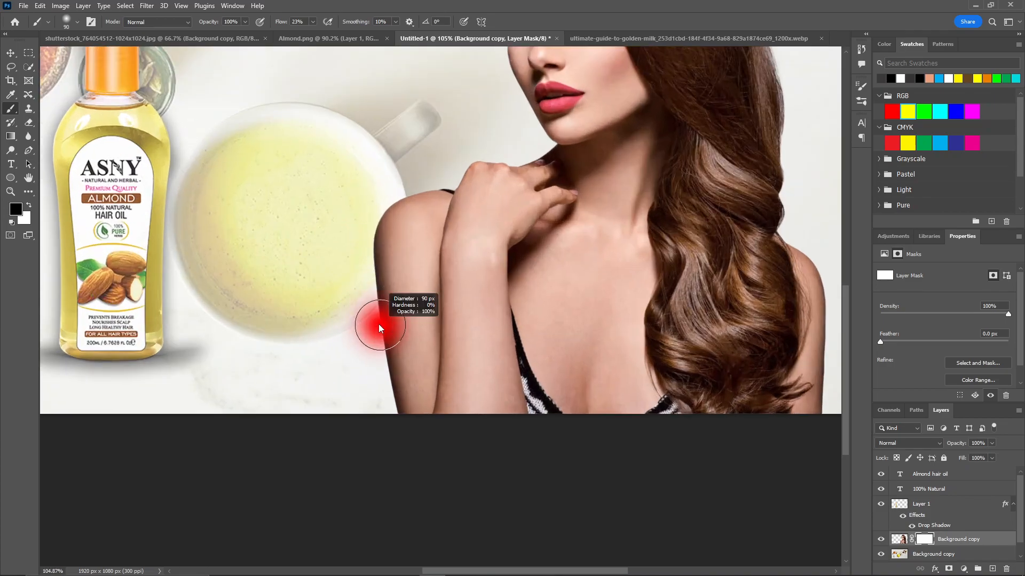
pyautogui.moveTo(384, 411)
pyautogui.mouseDown()
pyautogui.moveTo(373, 278)
pyautogui.moveTo(381, 233)
pyautogui.moveTo(406, 196)
pyautogui.moveTo(451, 171)
pyautogui.mouseUp()
pyautogui.scroll(-5, 459, 219)
pyautogui.moveTo(487, 255); pyautogui.dragTo(413, 282)
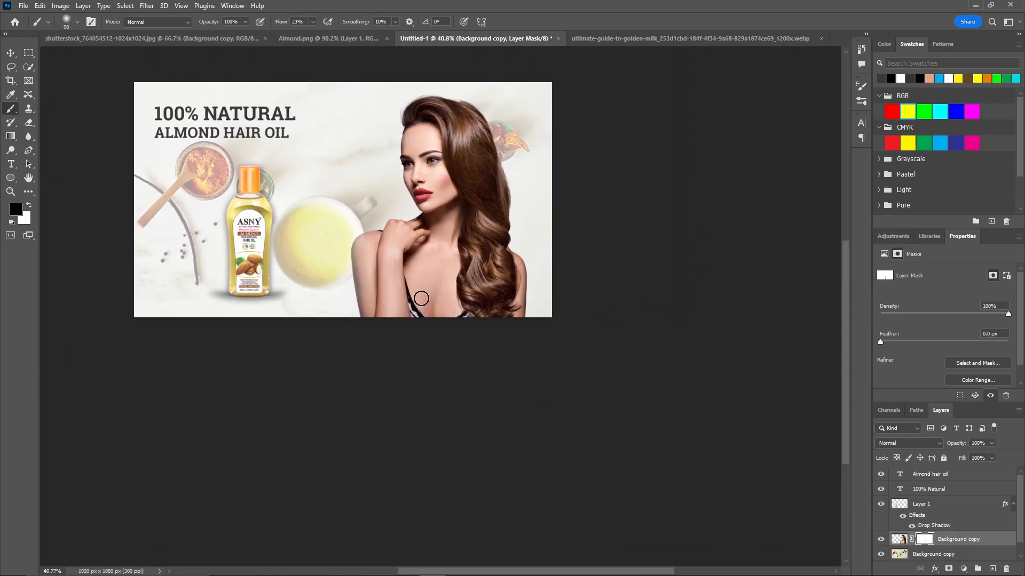
pyautogui.moveTo(330, 318)
pyautogui.mouseDown()
pyautogui.moveTo(634, 317)
pyautogui.moveTo(591, 309)
pyautogui.moveTo(166, 331)
pyautogui.mouseUp()
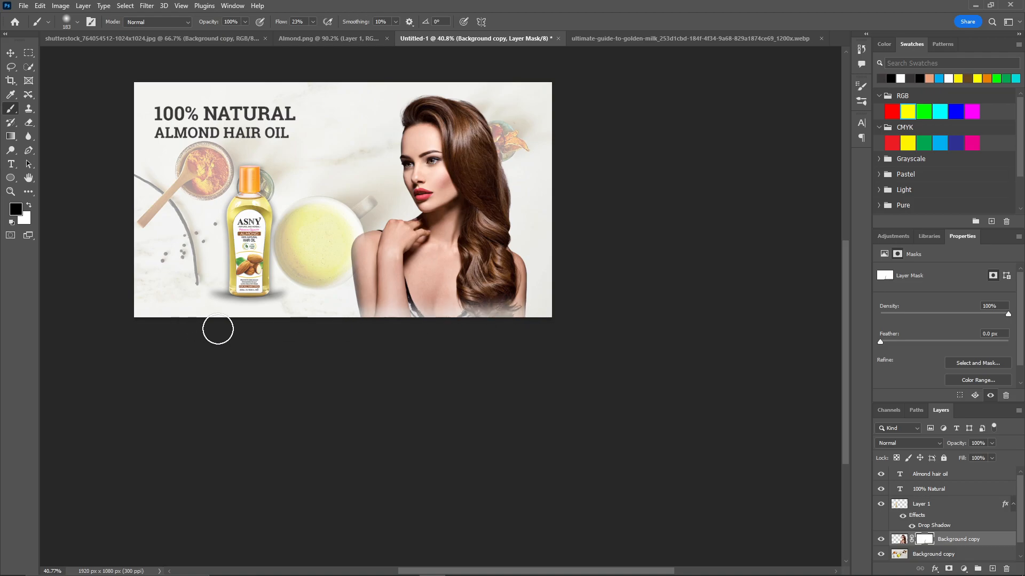
# Undo the last brush stroke on the woman's layer mask along the banner's lower edge.
pyautogui.scroll(-4, 234, 323)
pyautogui.moveTo(454, 266); pyautogui.dragTo(454, 251)
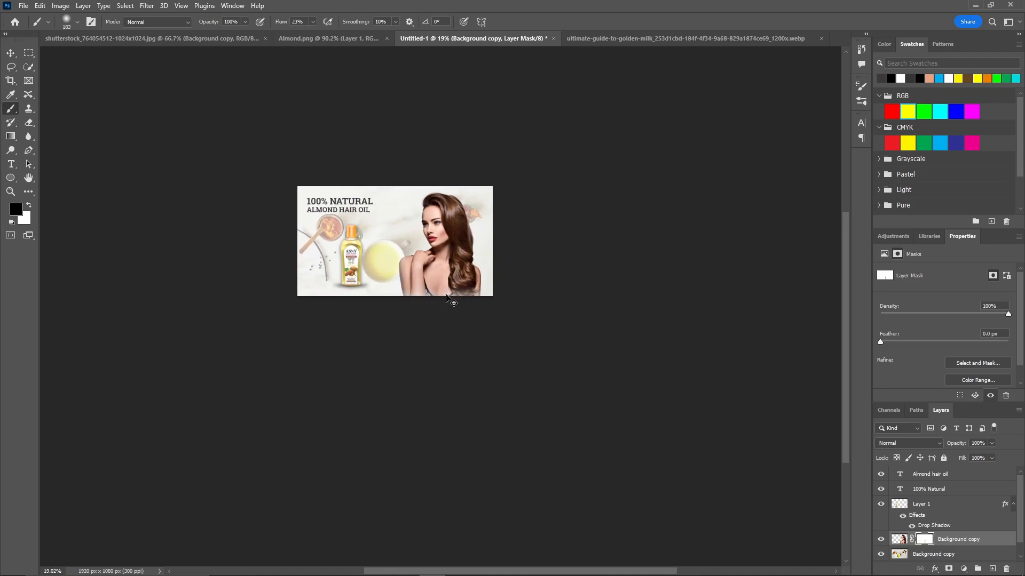
pyautogui.hotkey('ctrl', 'z')
pyautogui.scroll(5, 504, 249)
pyautogui.moveTo(407, 209); pyautogui.dragTo(401, 196)
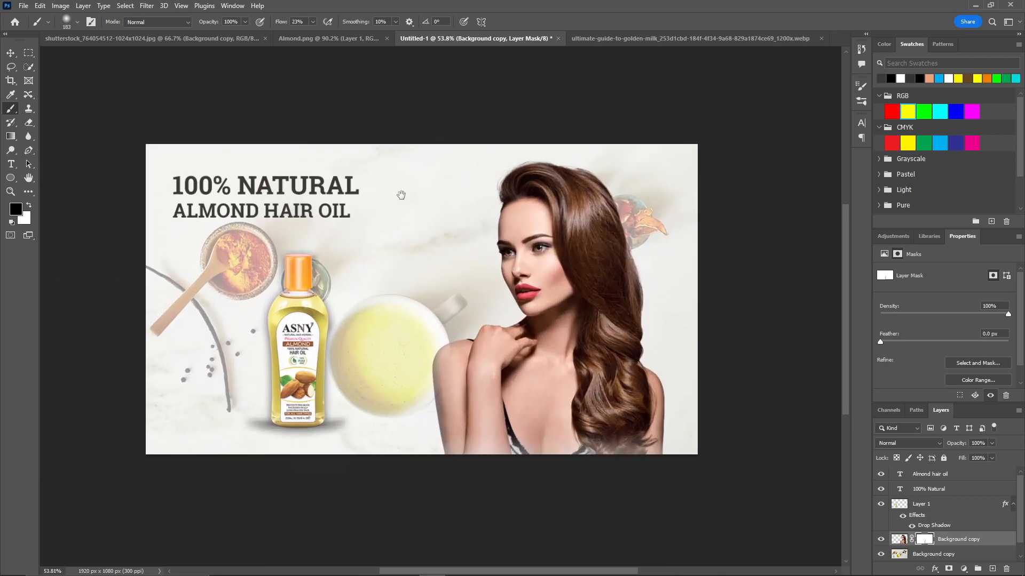
# Move the product bottle slightly up and left to X 312 px, Y 347 px.
pyautogui.press('v')
pyautogui.click(299, 333)
pyautogui.moveTo(299, 334); pyautogui.dragTo(288, 323)
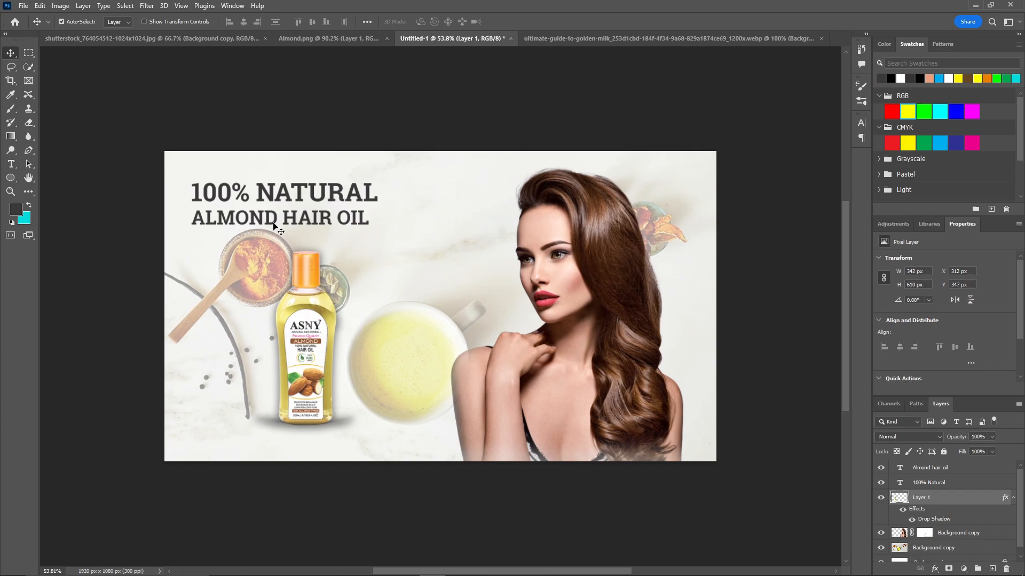
# Start exporting the banner as a JPEG with Save for Web (Legacy), up to choosing the file name.
pyautogui.click(23, 7)
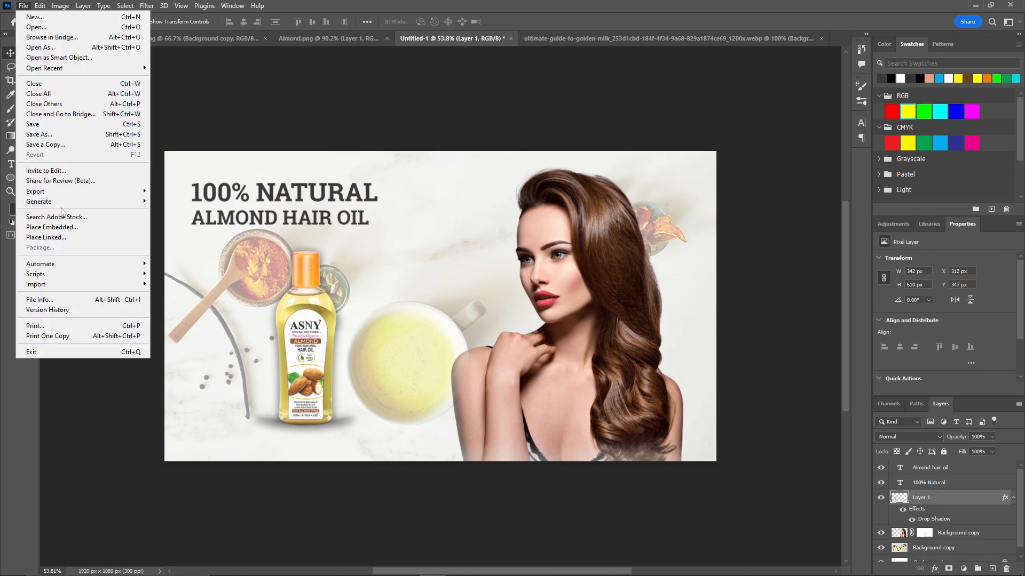
pyautogui.moveTo(66, 193)
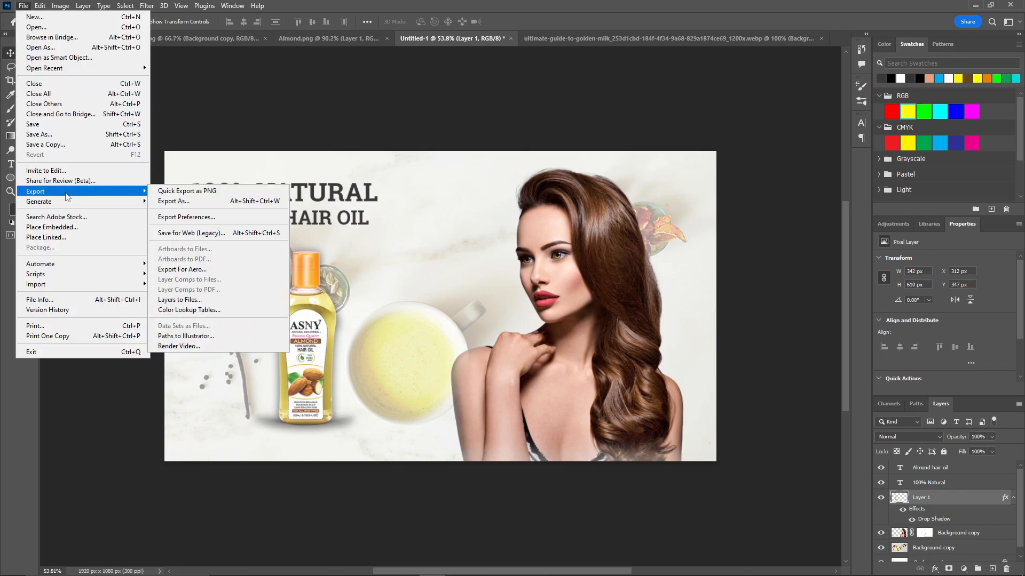
pyautogui.click(190, 231)
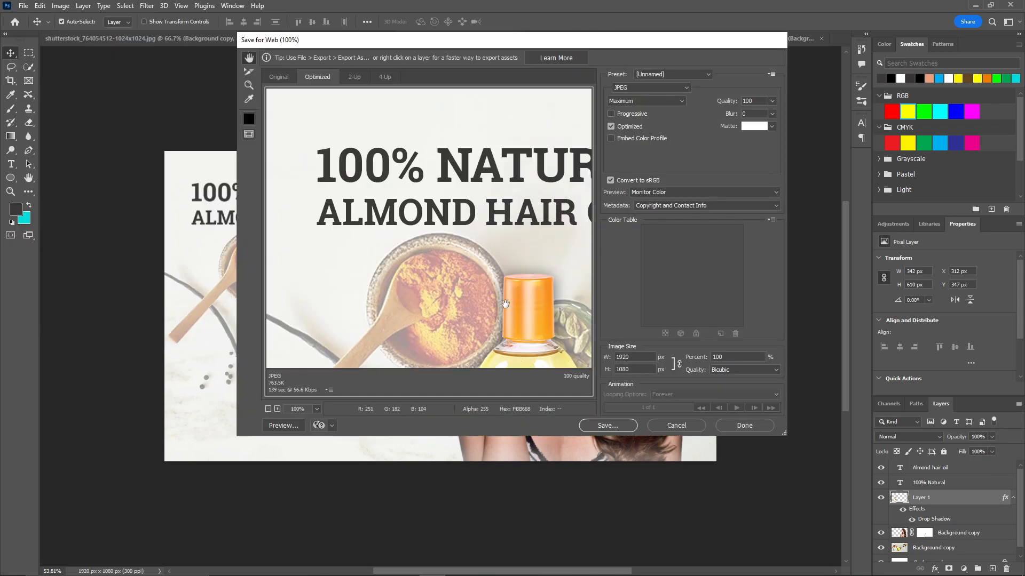
pyautogui.click(603, 427)
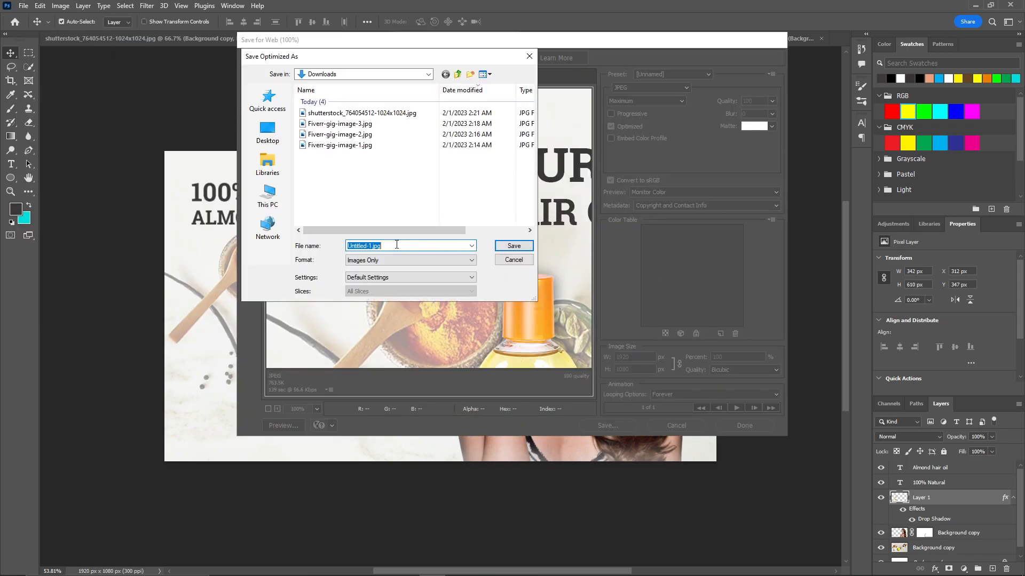
pyautogui.click(371, 247)
pyautogui.click(513, 260)
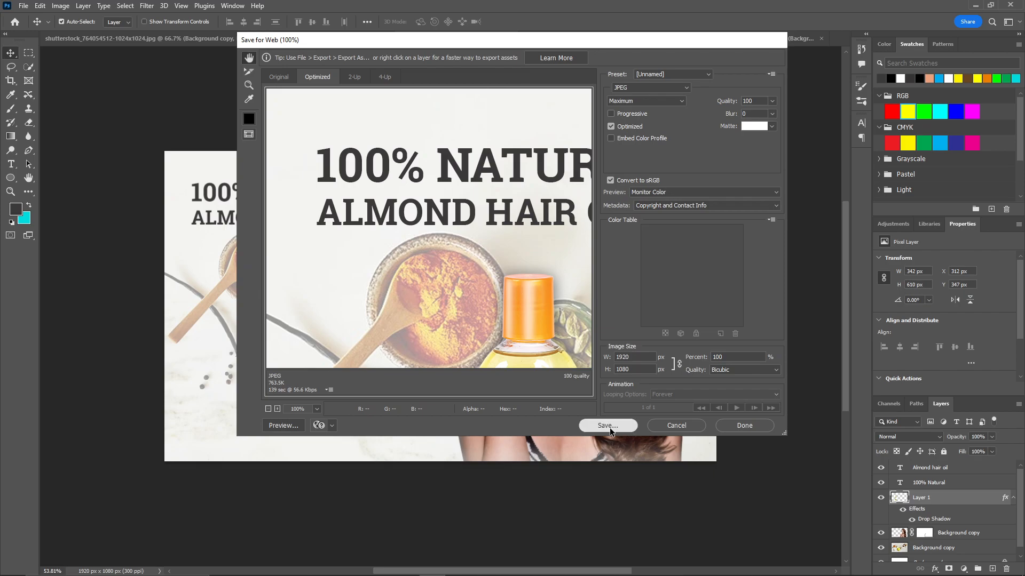
pyautogui.click(608, 425)
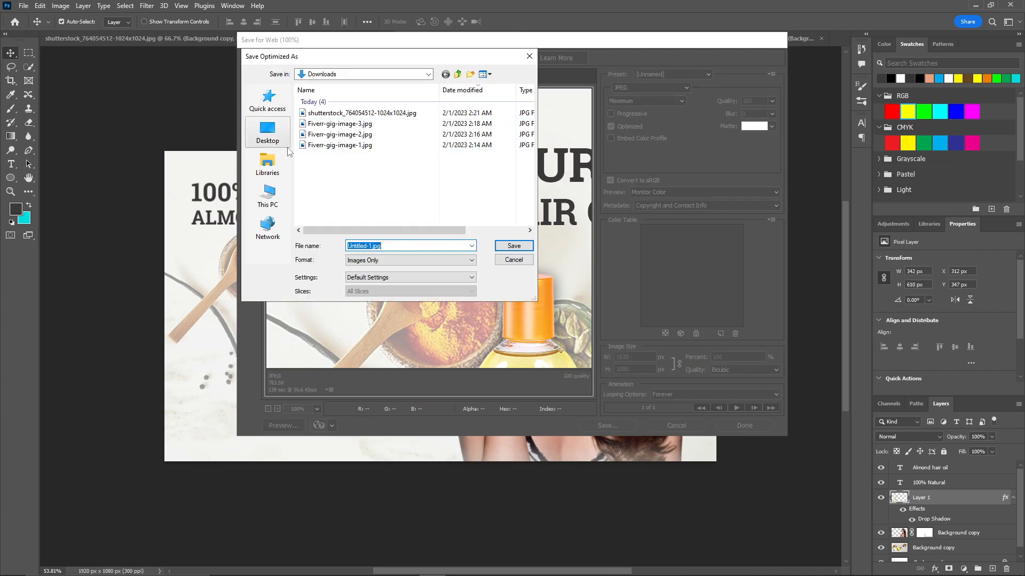
# Name the exported image "hair oil a" and save it in the Downloads folder.
pyautogui.click(374, 246)
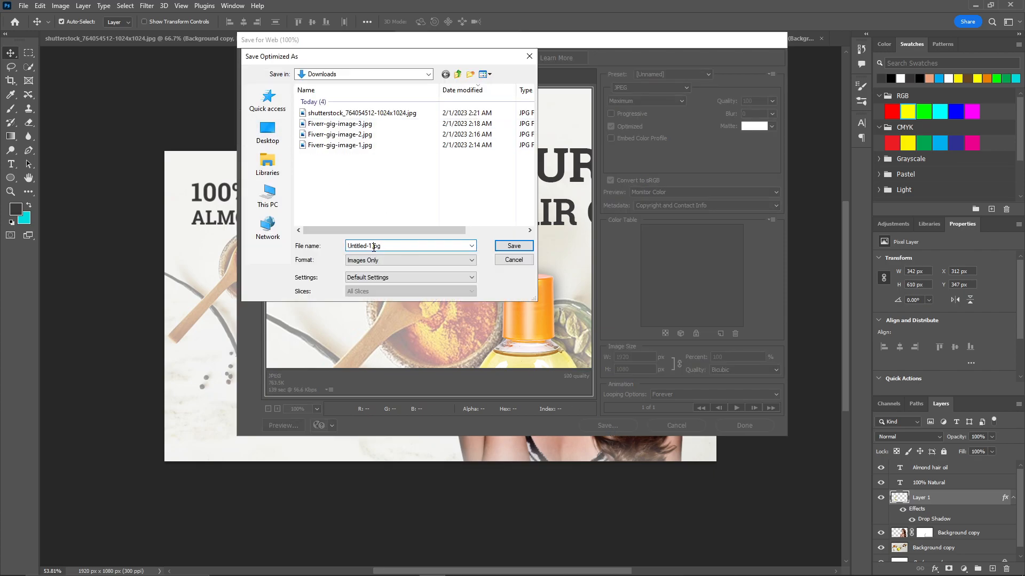
pyautogui.moveTo(370, 245); pyautogui.dragTo(307, 248)
pyautogui.click(370, 247)
pyautogui.write('hair oil a')
pyautogui.click(529, 247)
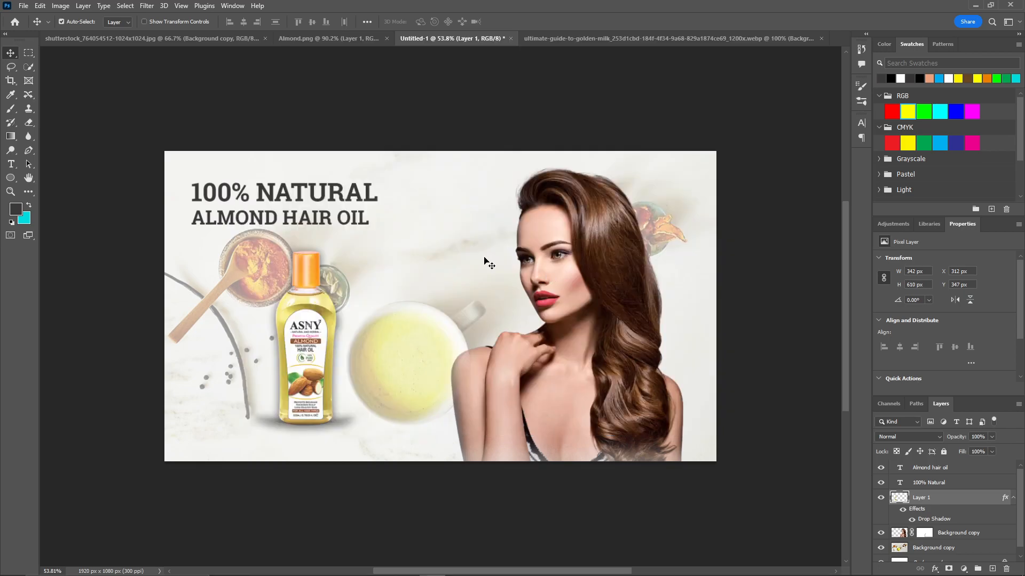